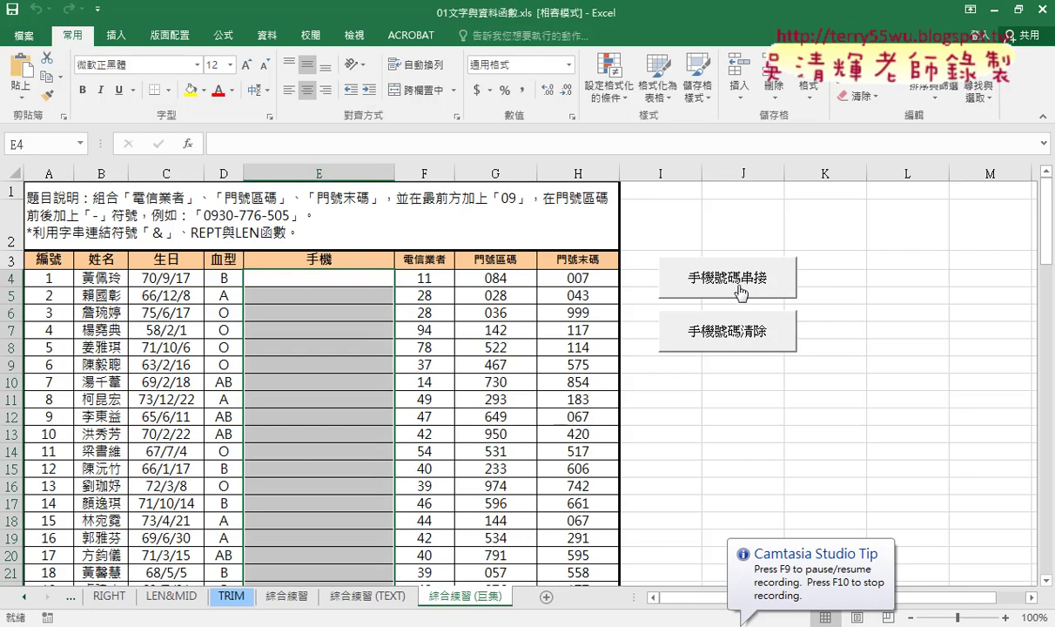
click(744, 280)
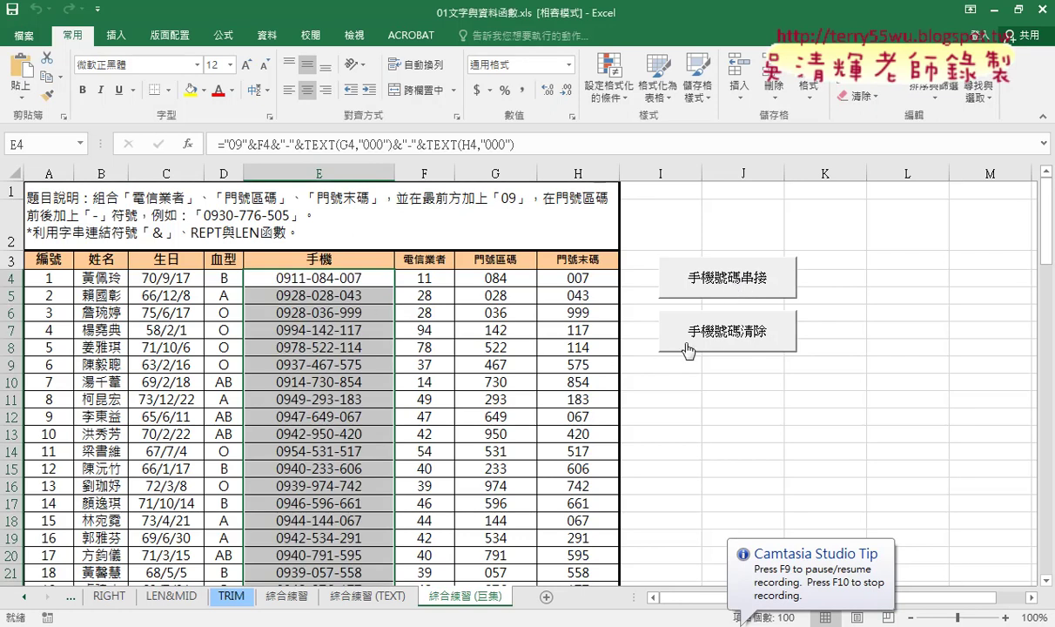
click(724, 336)
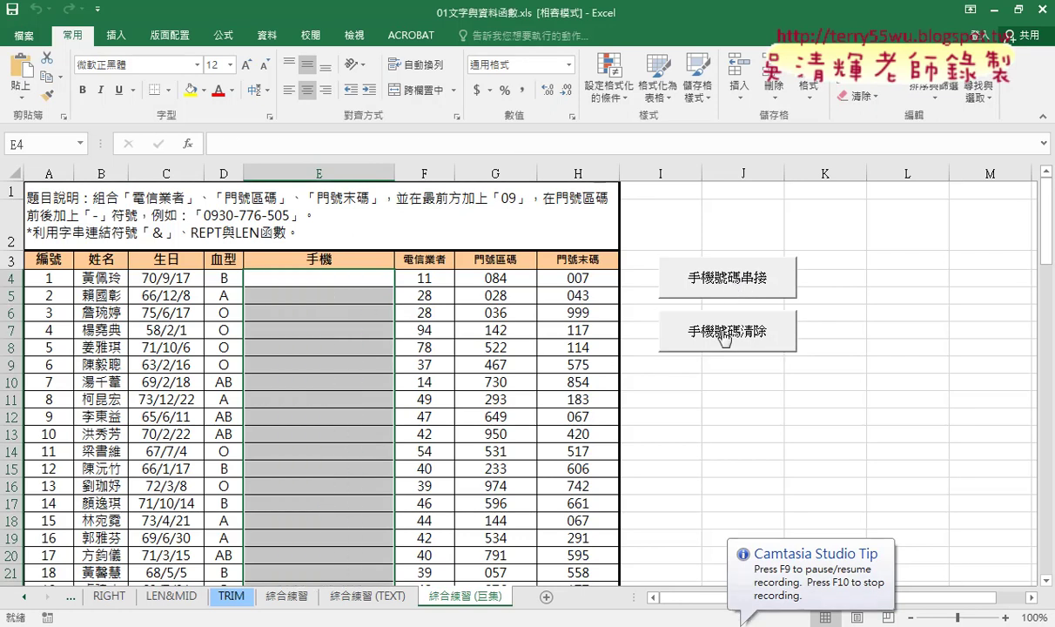
click(742, 295)
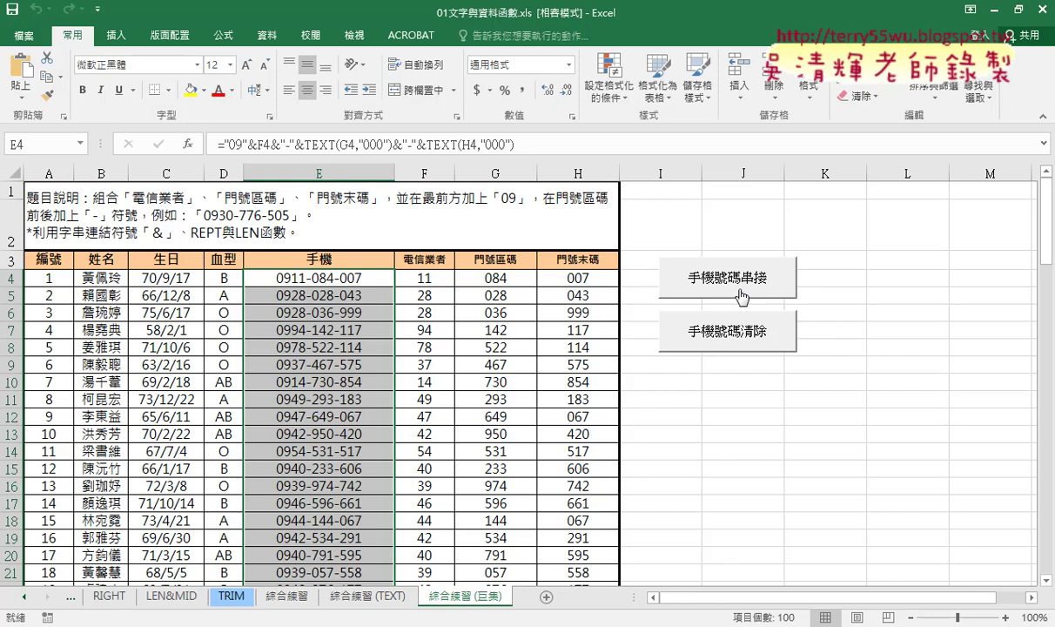
click(702, 330)
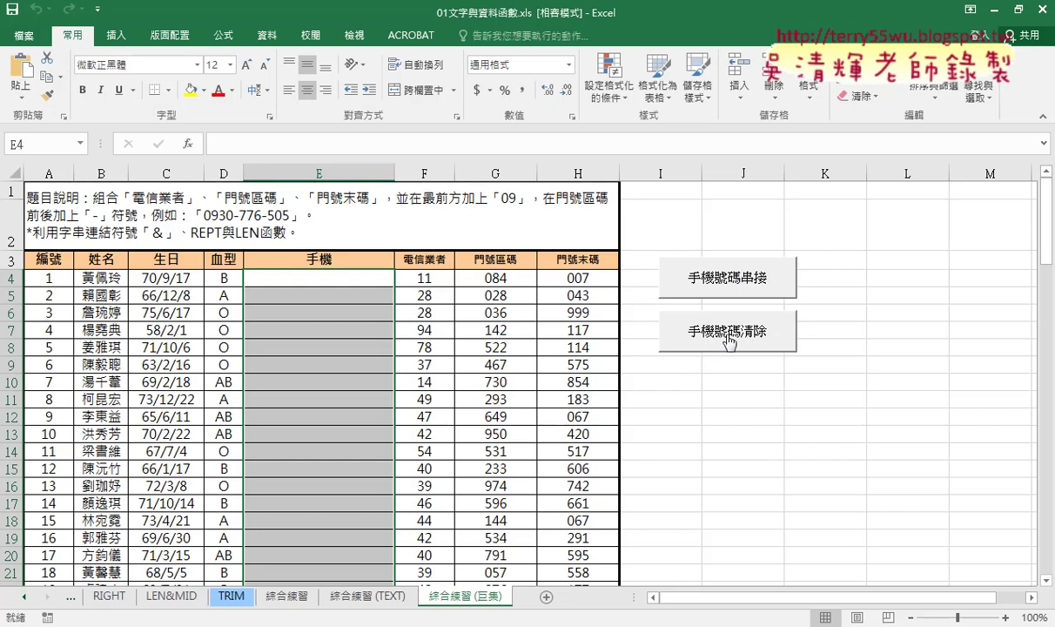
click(747, 280)
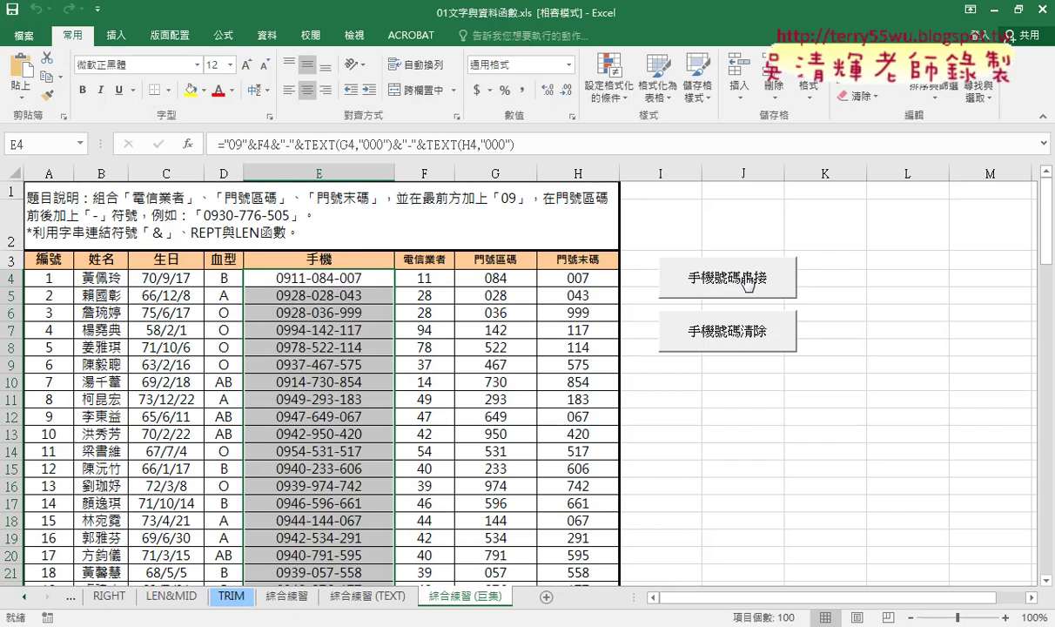
Turn on the 開發人員 (Developer) tab through Excel Options' Customize Ribbon settings.
click(98, 10)
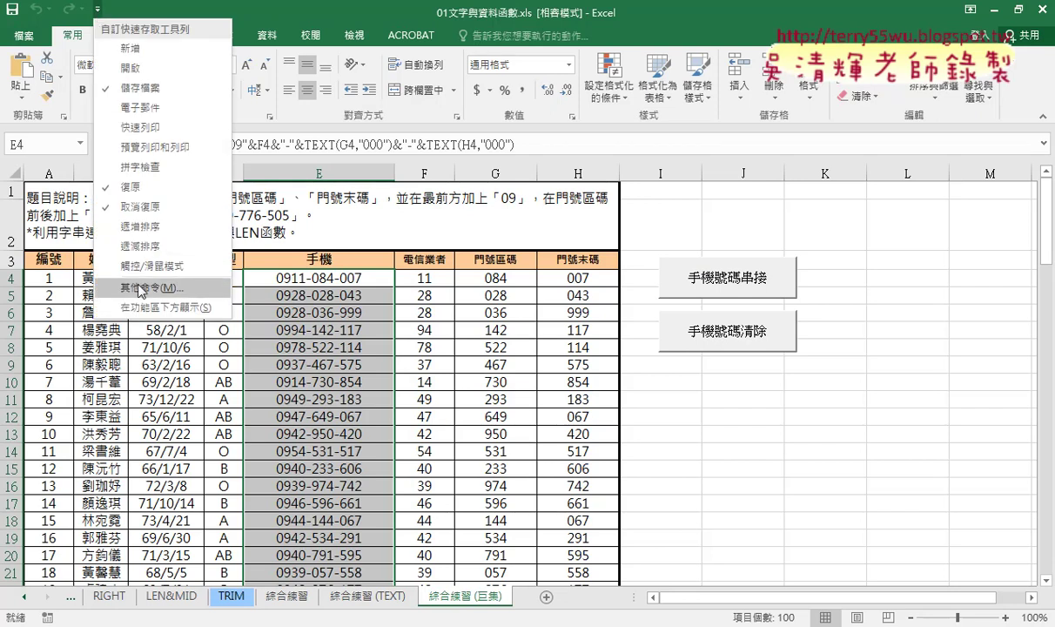
click(140, 290)
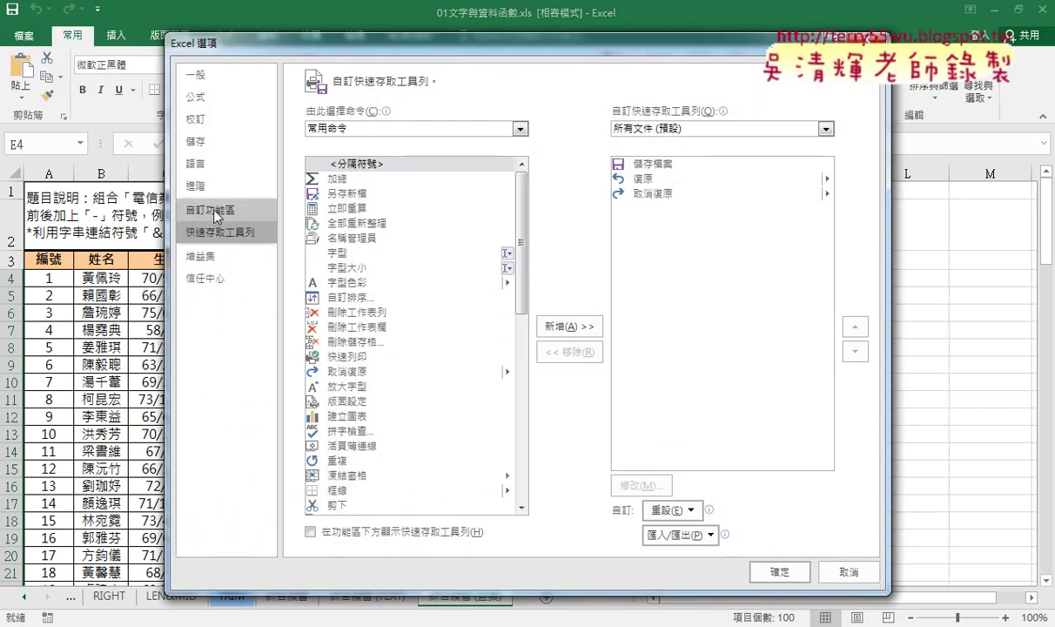
click(214, 212)
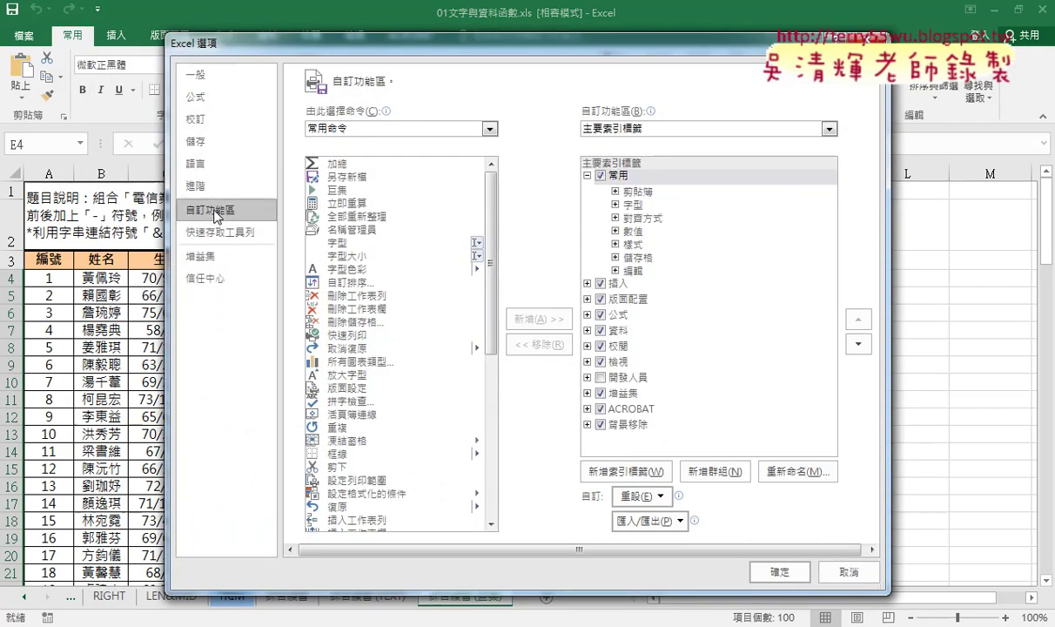
click(599, 378)
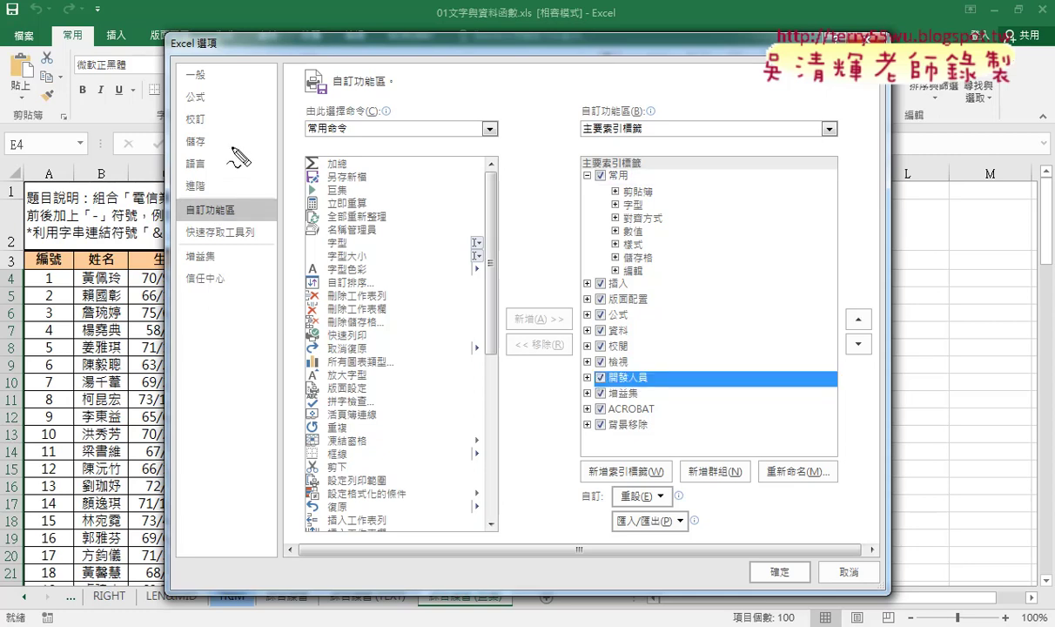
mouse_move(100, 5)
mouse_down()
mouse_move(161, 186)
mouse_move(185, 209)
mouse_up()
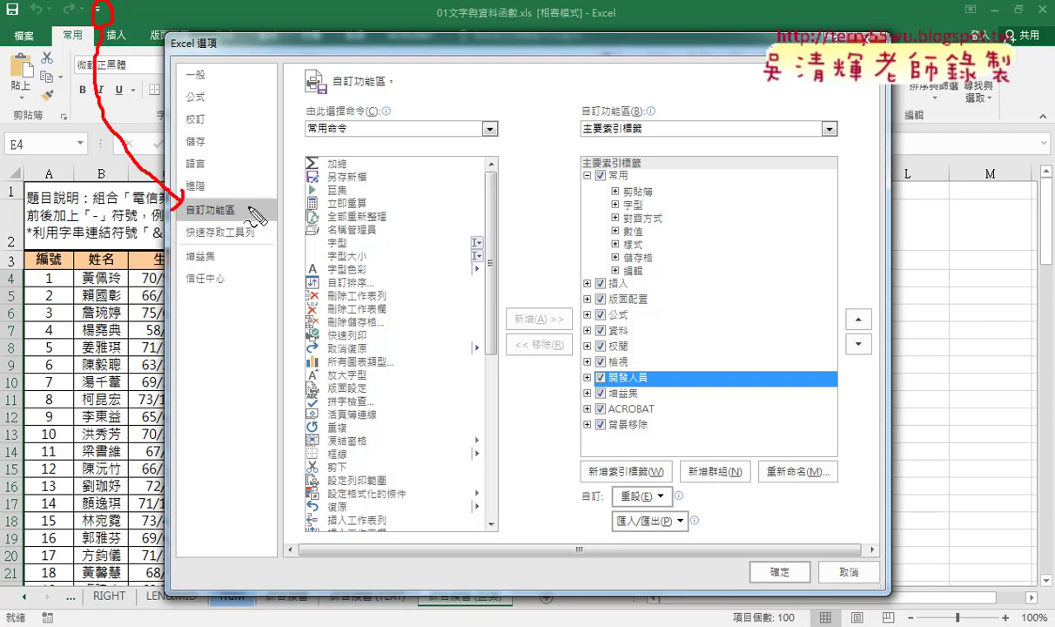
mouse_move(248, 209)
mouse_down()
mouse_move(575, 381)
mouse_move(653, 386)
mouse_up()
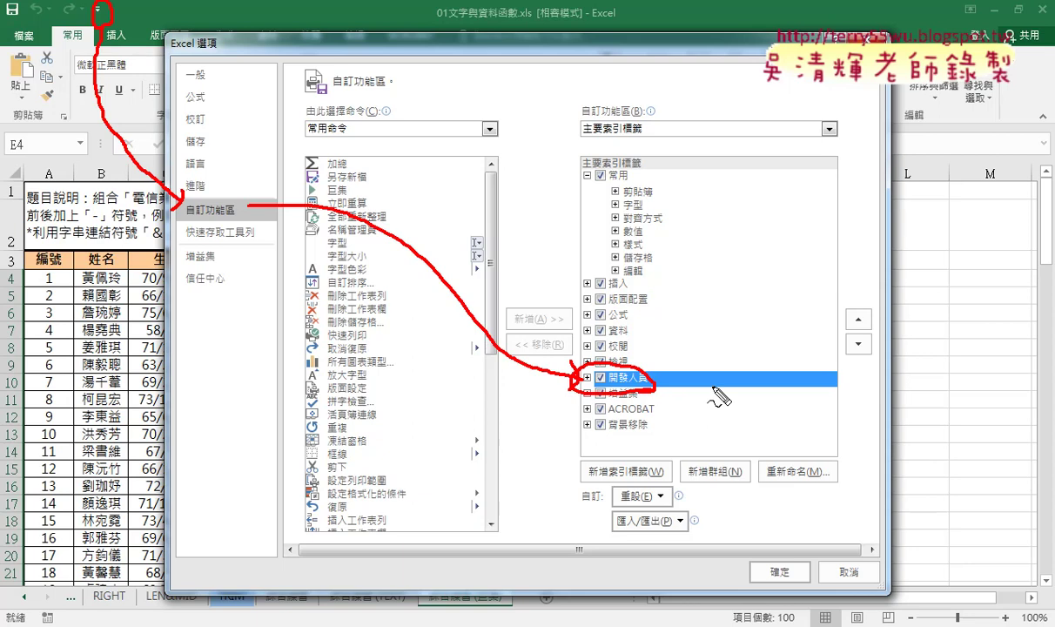
key(Escape)
click(775, 570)
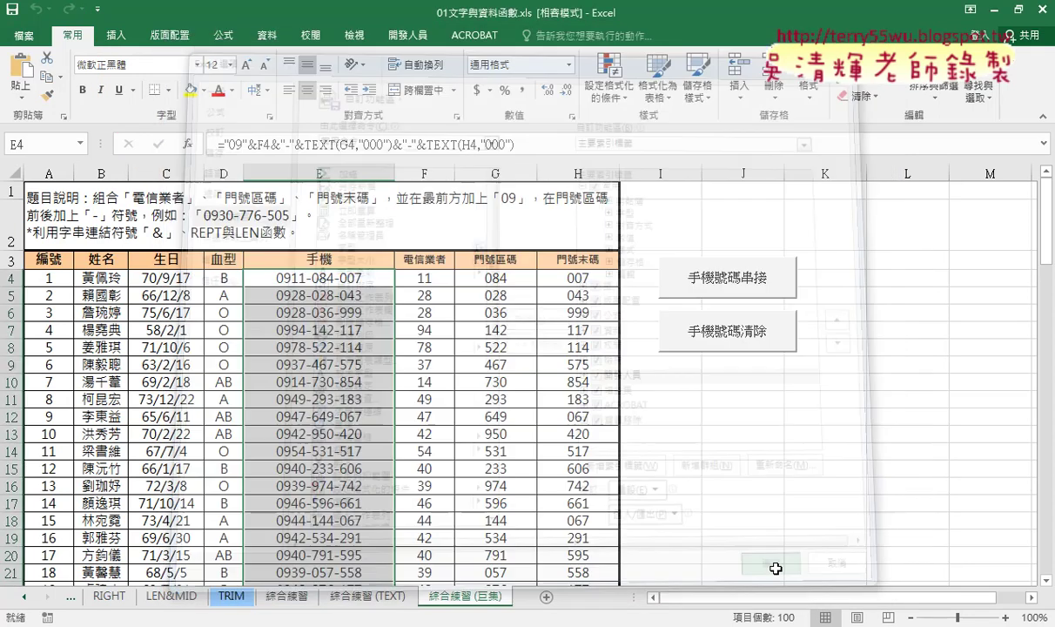
Switch to the 開發人員 tab to display its macro recording and control tools.
click(406, 37)
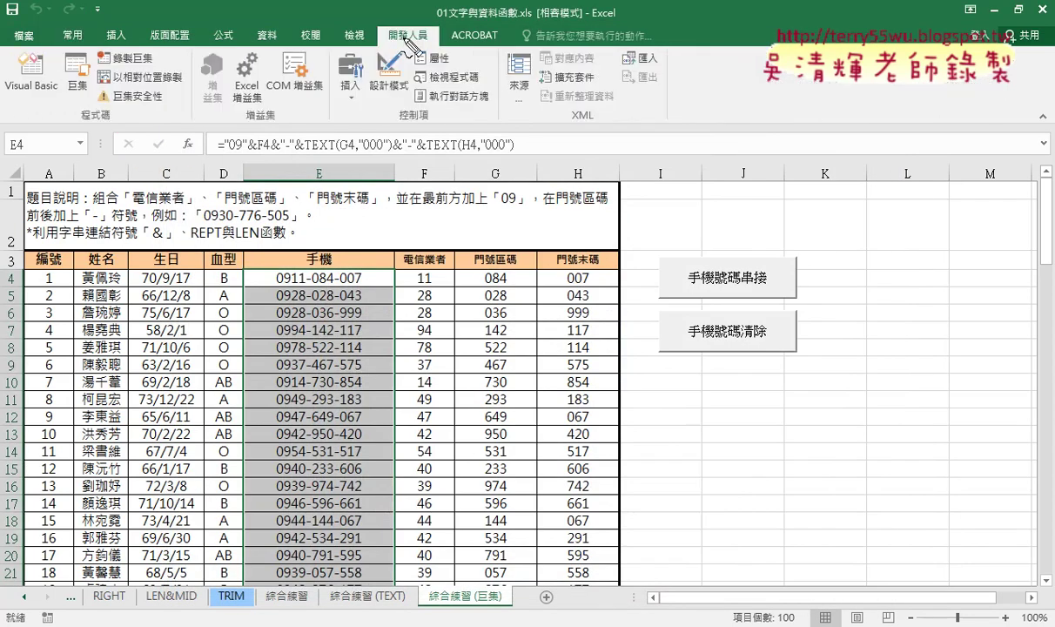
drag(379, 43, 432, 51)
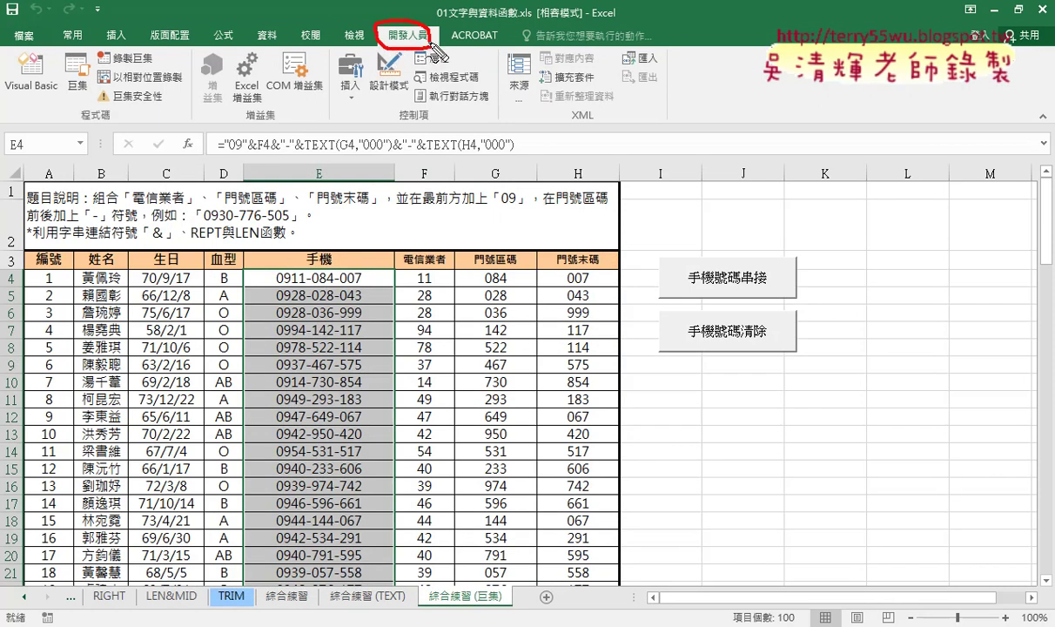
drag(439, 167, 405, 46)
drag(383, 87, 431, 77)
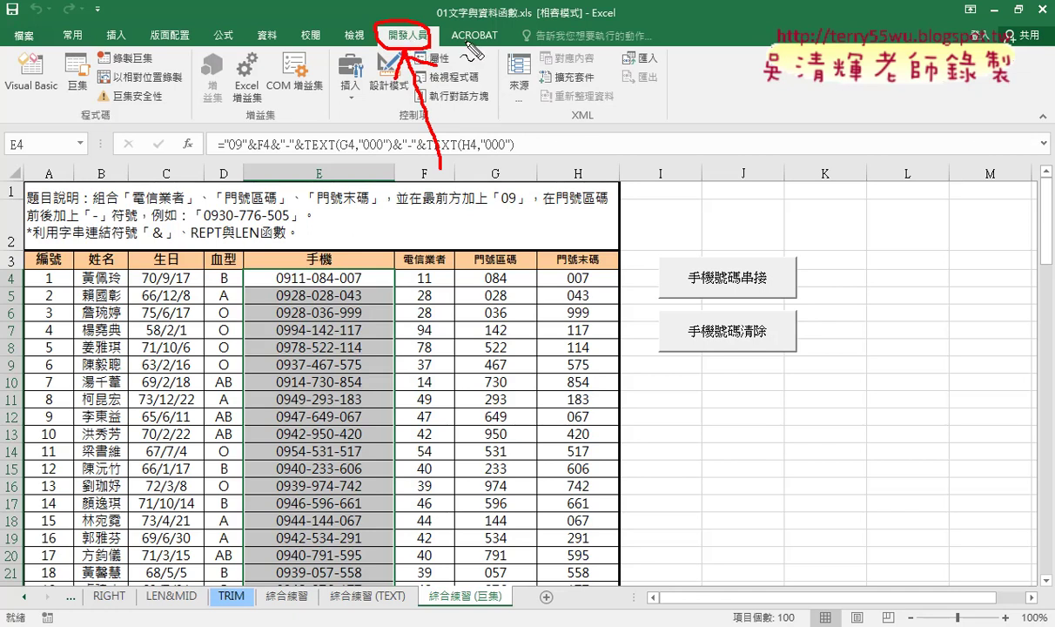
mouse_move(739, 280)
mouse_down()
mouse_move(764, 304)
mouse_move(751, 351)
mouse_up()
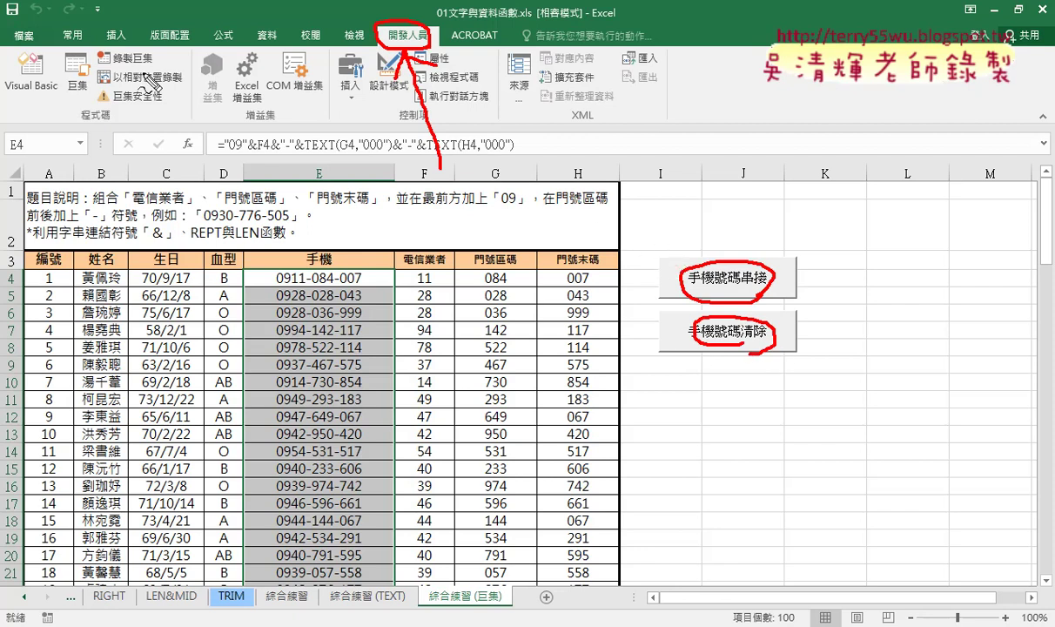
mouse_move(131, 62)
mouse_down()
mouse_move(111, 49)
mouse_move(166, 54)
mouse_up()
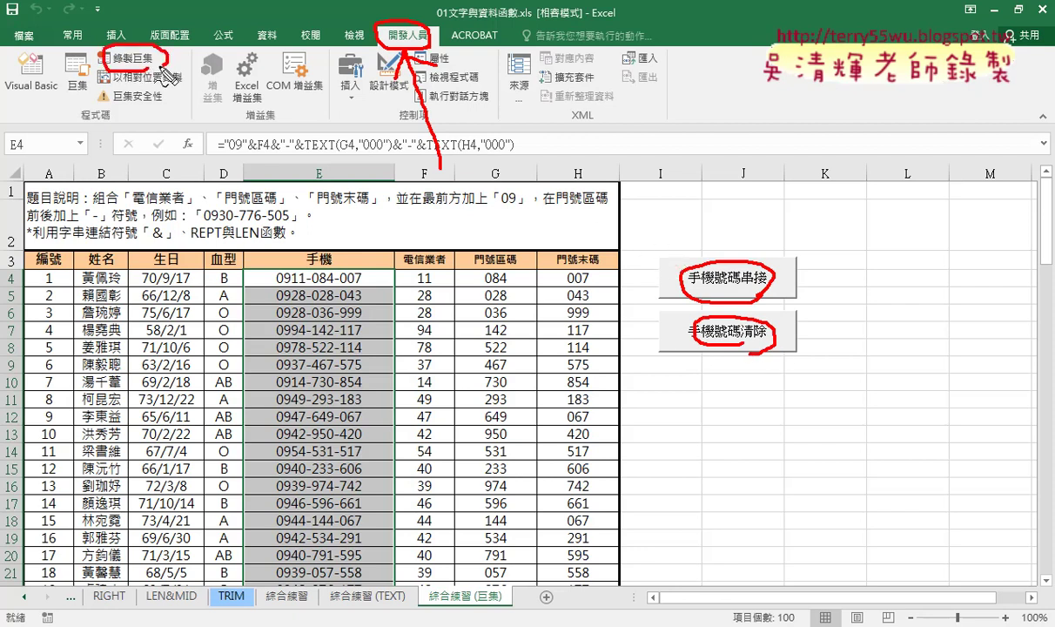
mouse_move(300, 147)
mouse_down()
mouse_move(167, 53)
mouse_move(192, 90)
mouse_move(228, 64)
mouse_up()
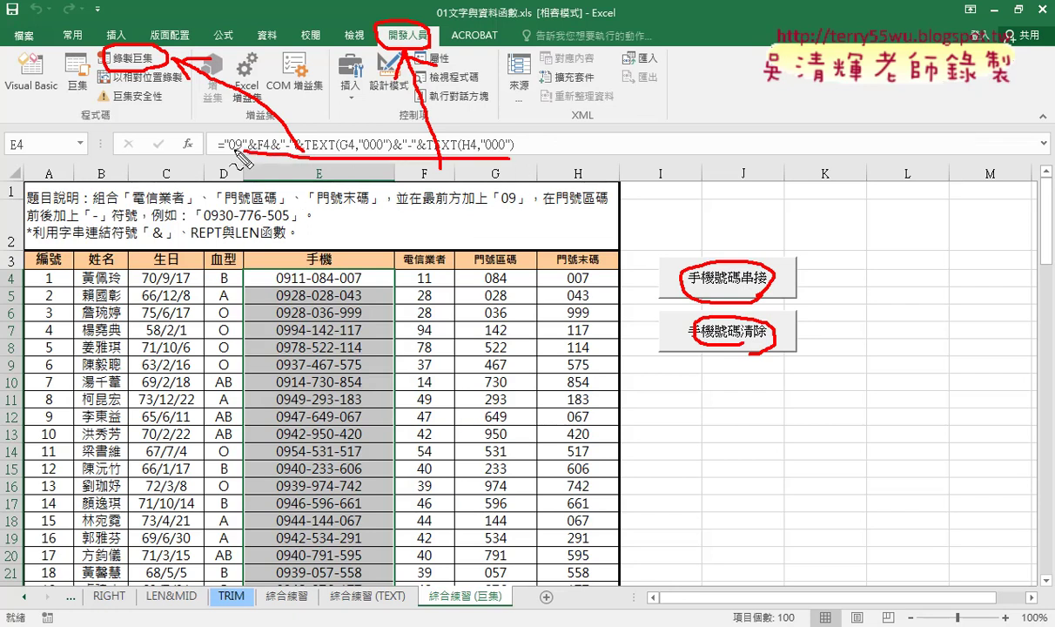
mouse_move(219, 146)
mouse_down()
mouse_move(427, 132)
mouse_move(474, 155)
mouse_up()
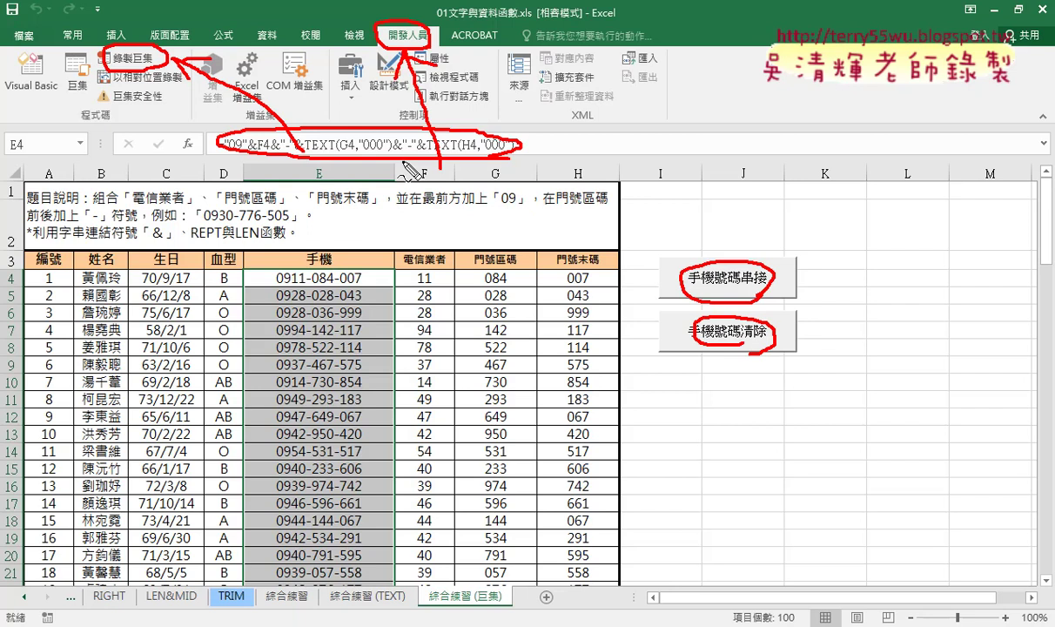
drag(426, 265, 401, 149)
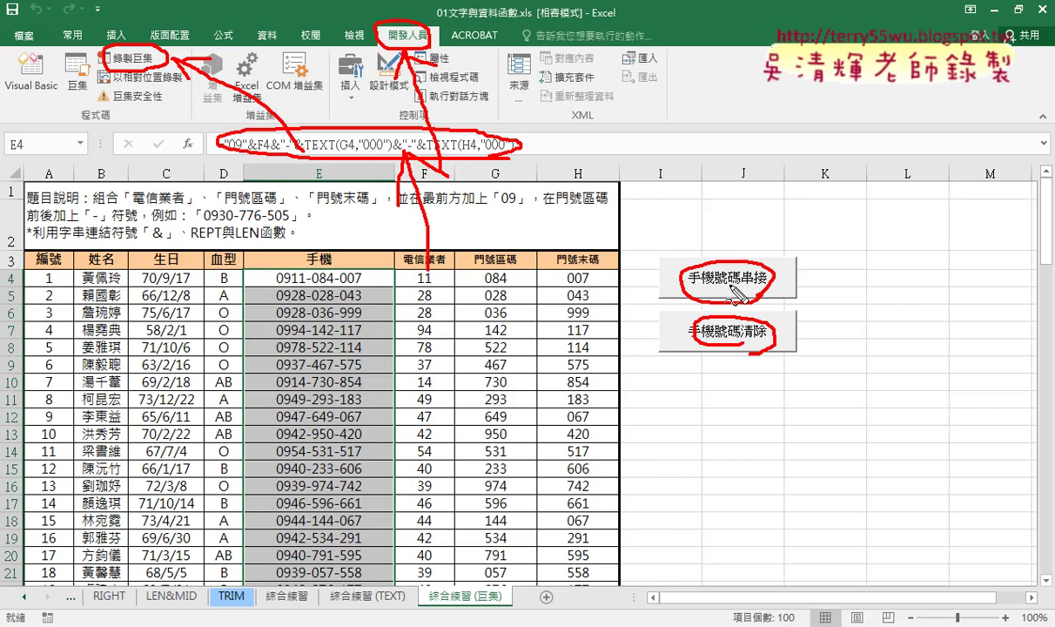
key(Escape)
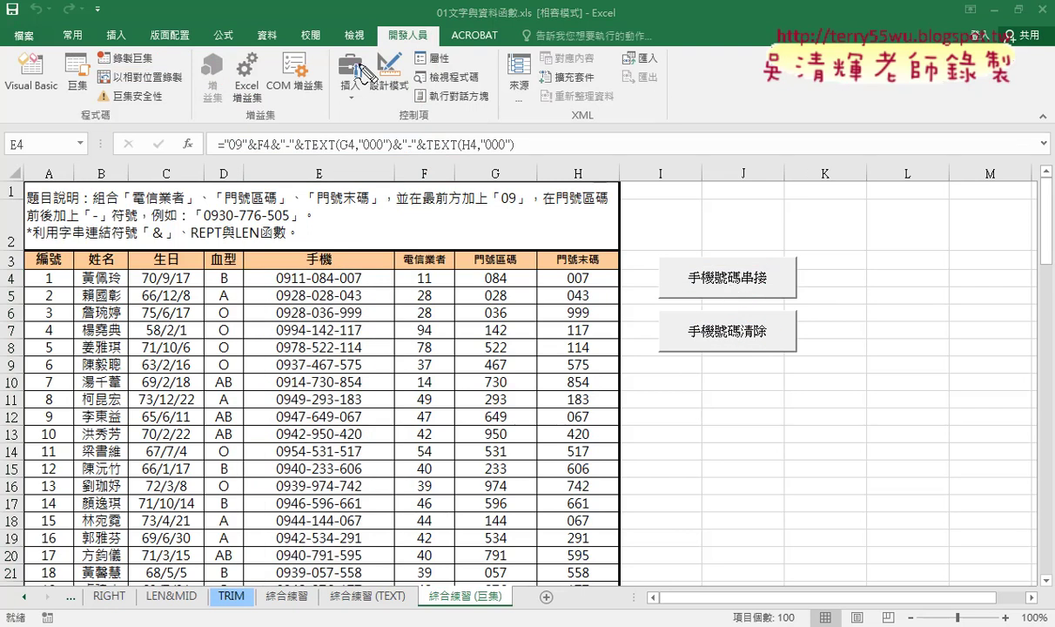
key(ctrl+2)
drag(435, 28, 387, 26)
drag(139, 48, 149, 52)
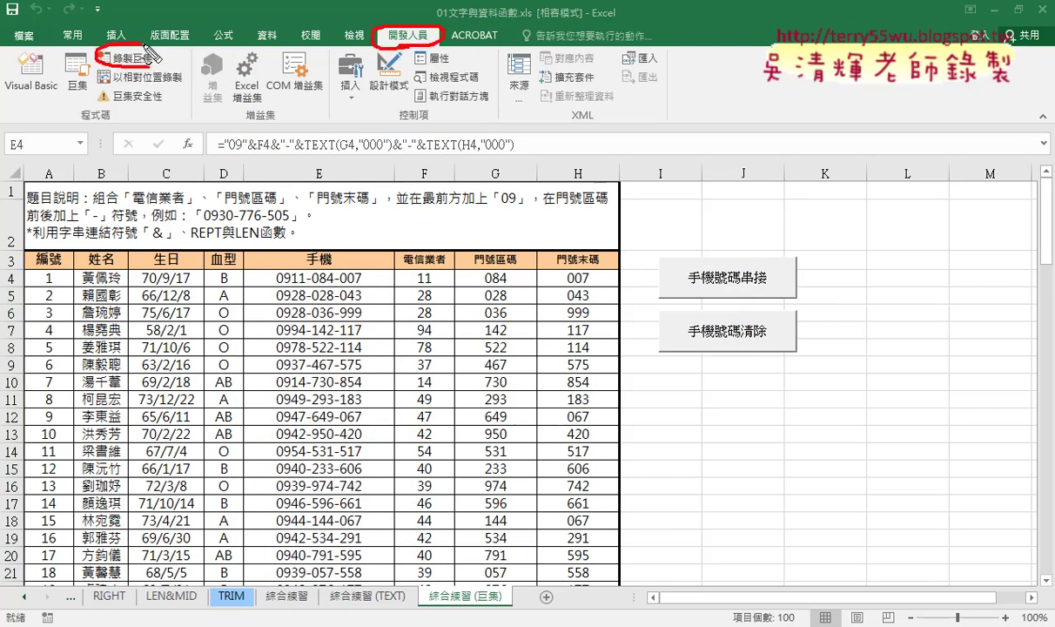
mouse_move(373, 49)
mouse_down()
mouse_move(167, 77)
mouse_move(199, 66)
mouse_up()
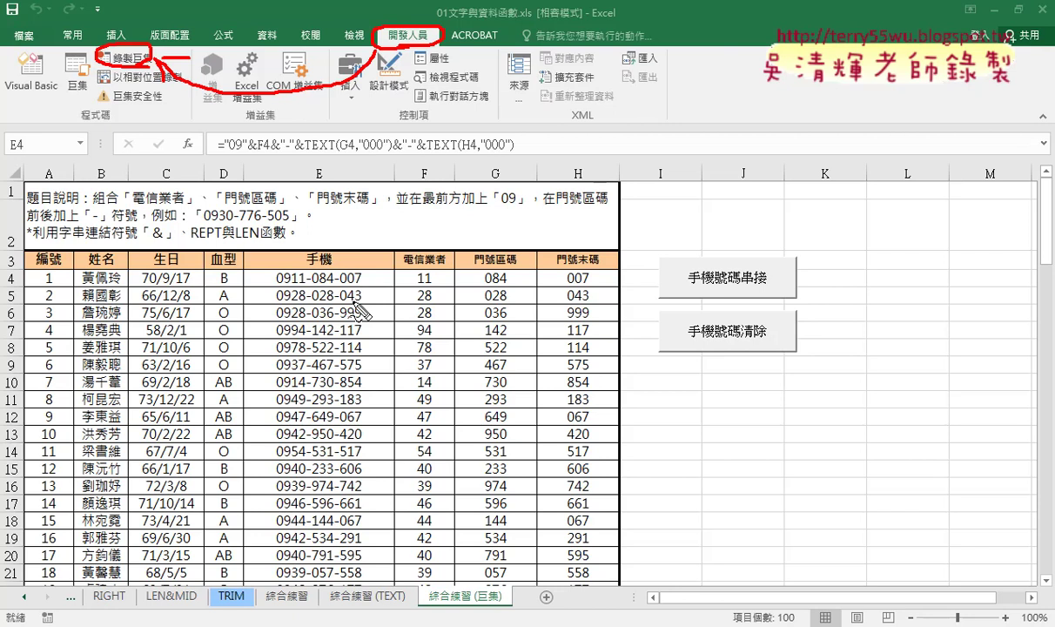
key(Escape)
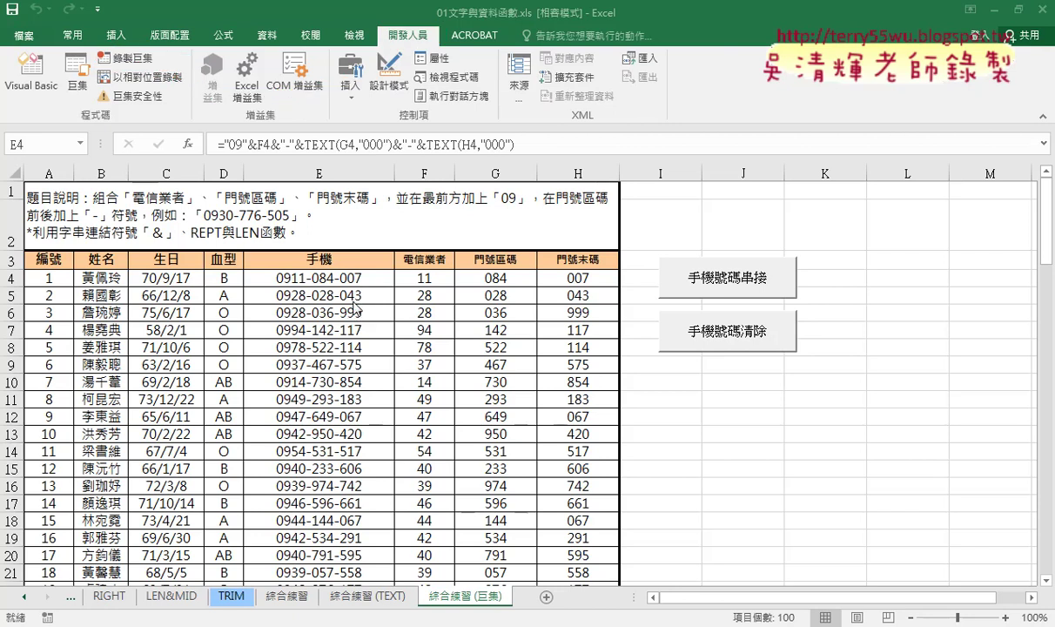
Inspect and recommit E4's formula ="09"&F4&"-"&TEXT(G4,"000")&"-"&TEXT(H4,"000").
key(ctrl+shift+Down)
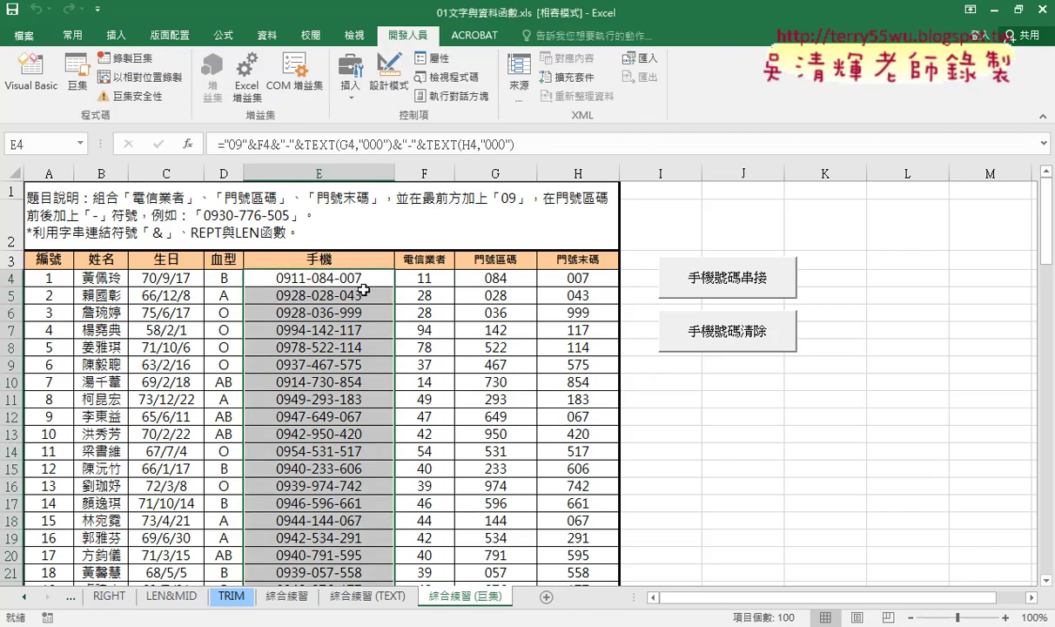
click(796, 417)
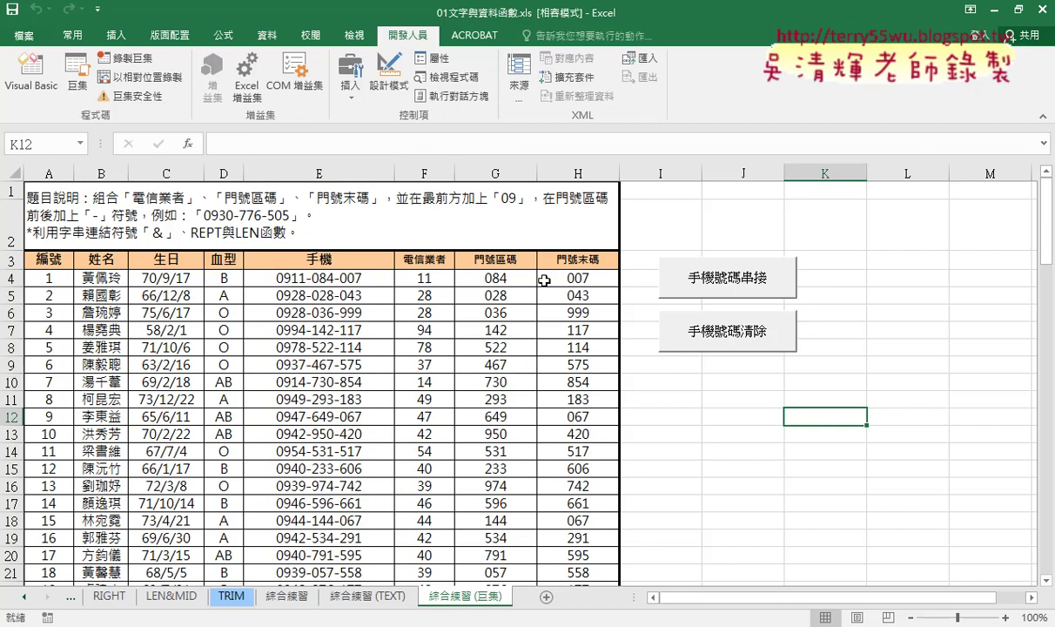
click(325, 278)
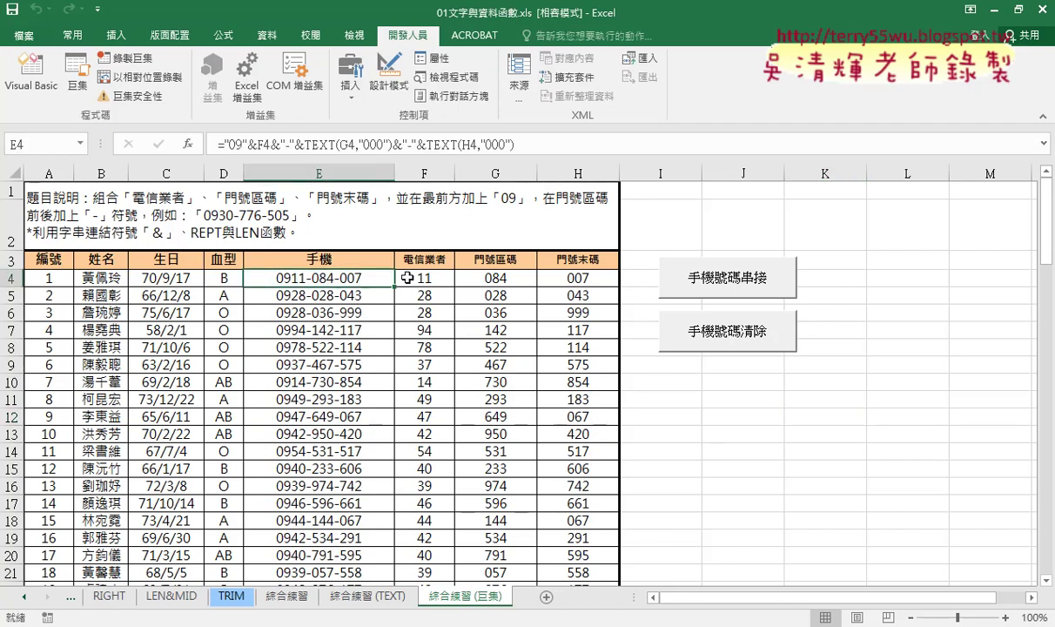
click(296, 144)
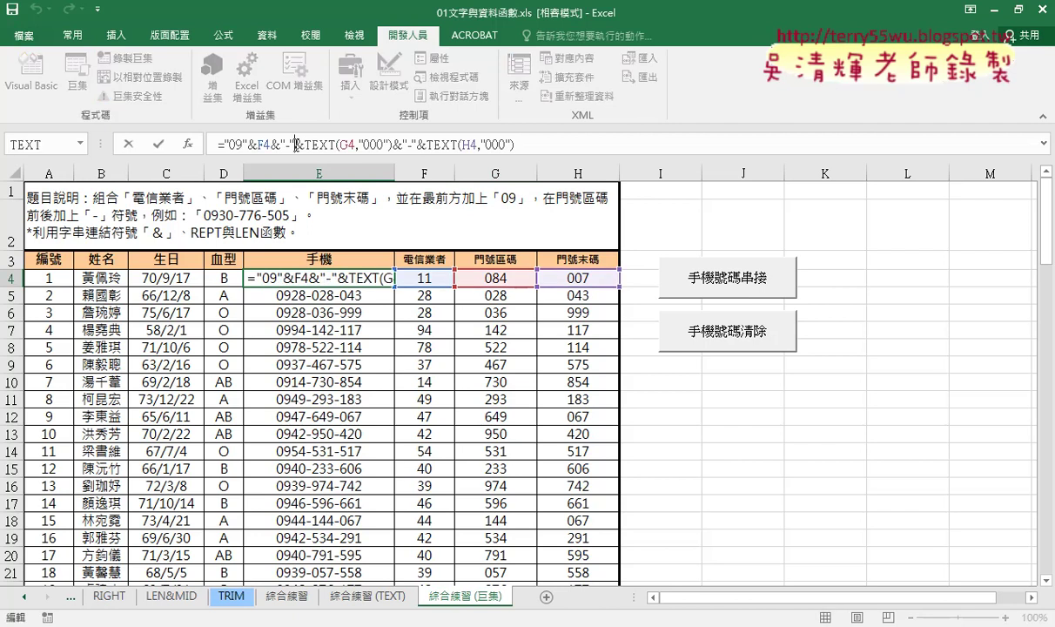
click(158, 145)
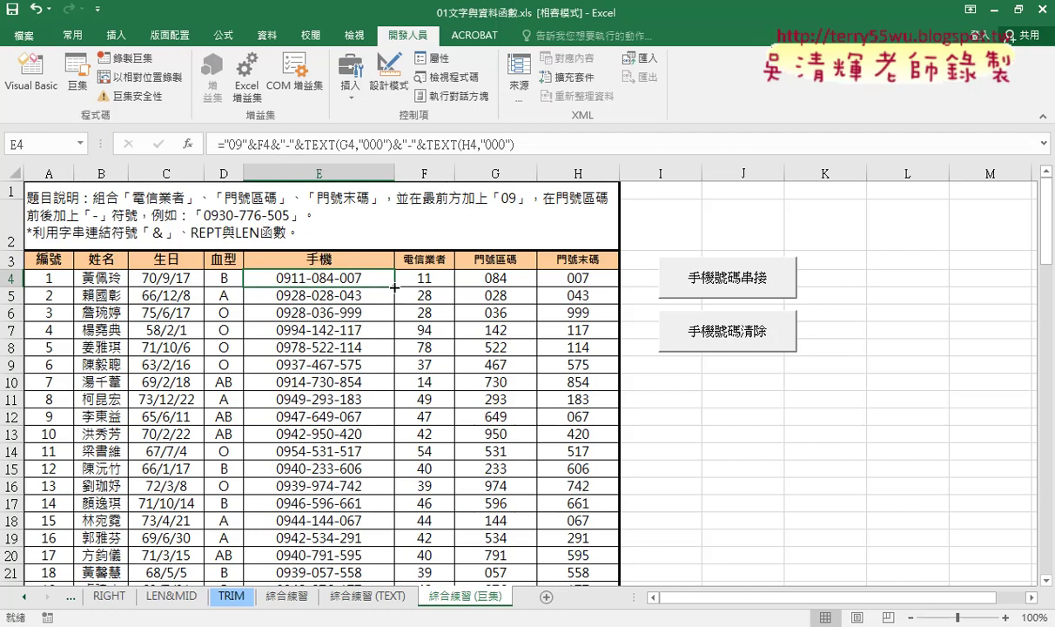
Fill E4's phone-number formula down column E and check the filled range.
double_click(395, 286)
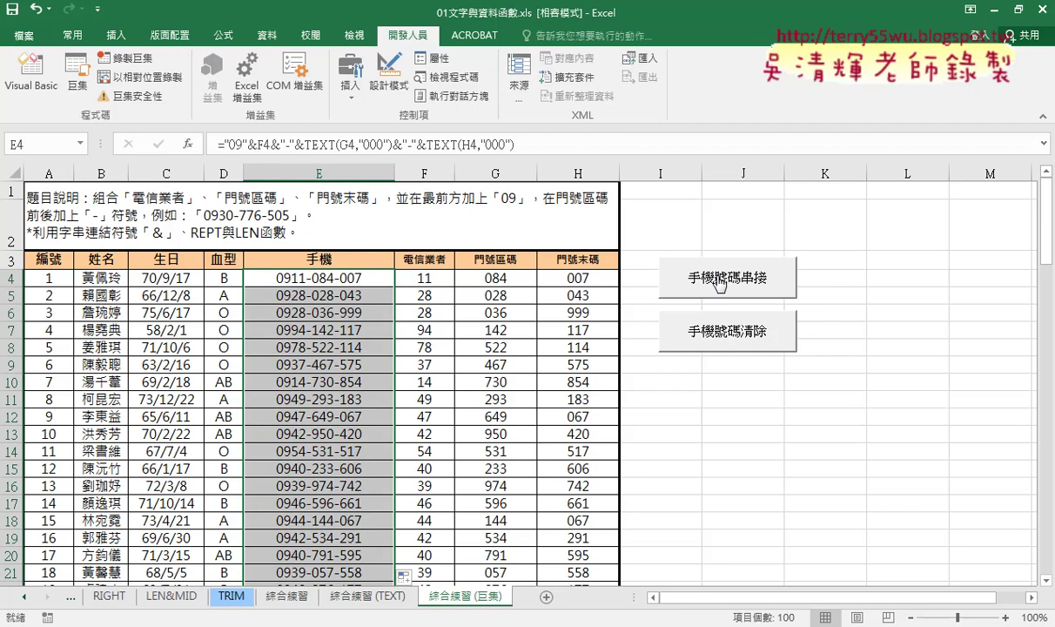
click(742, 432)
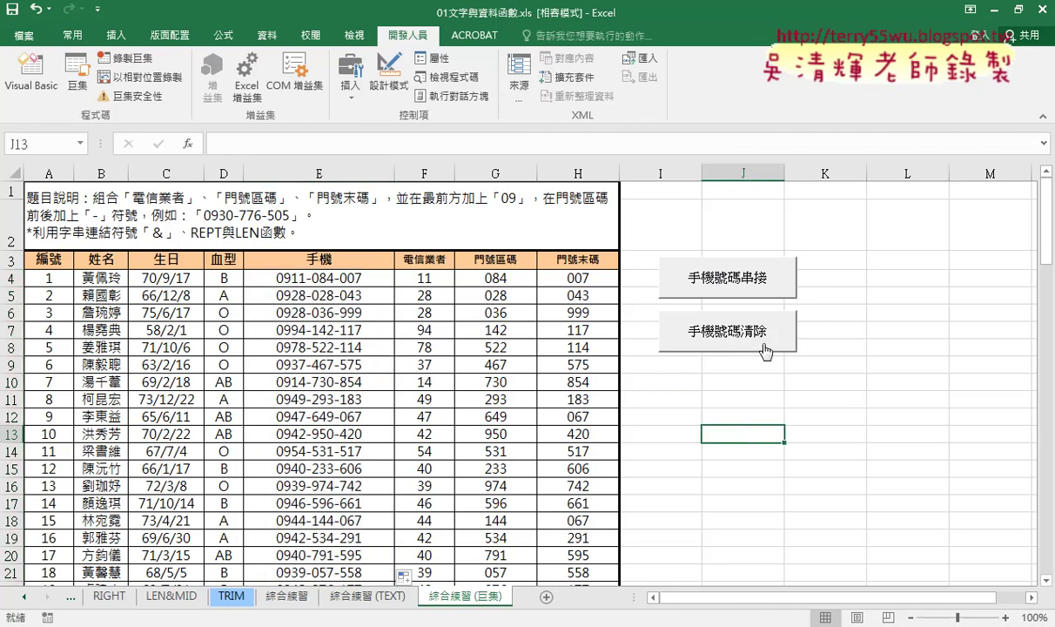
click(345, 278)
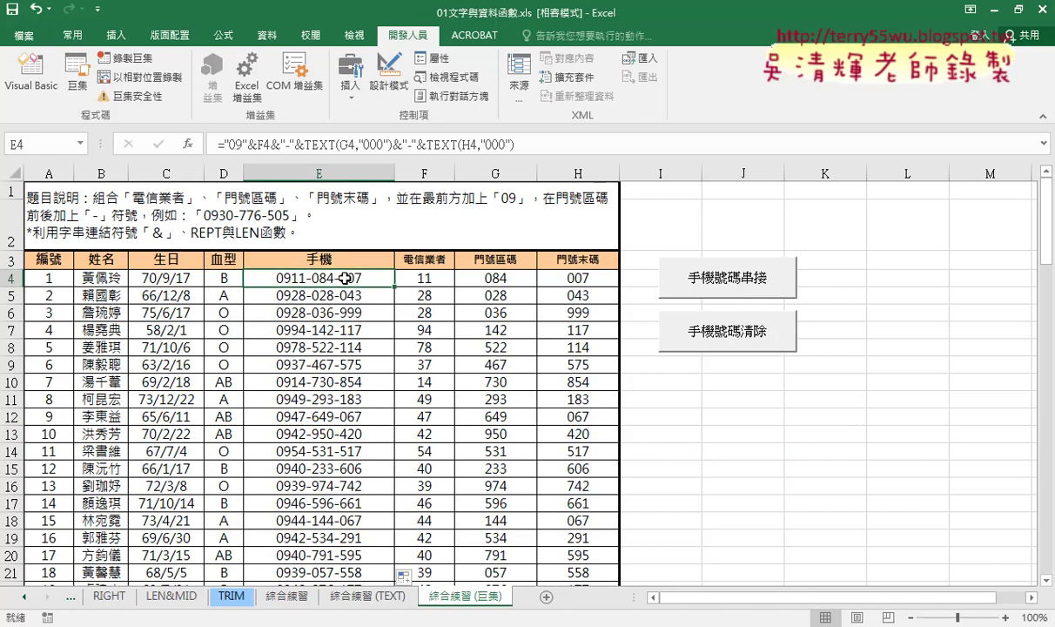
key(ctrl+shift+Down)
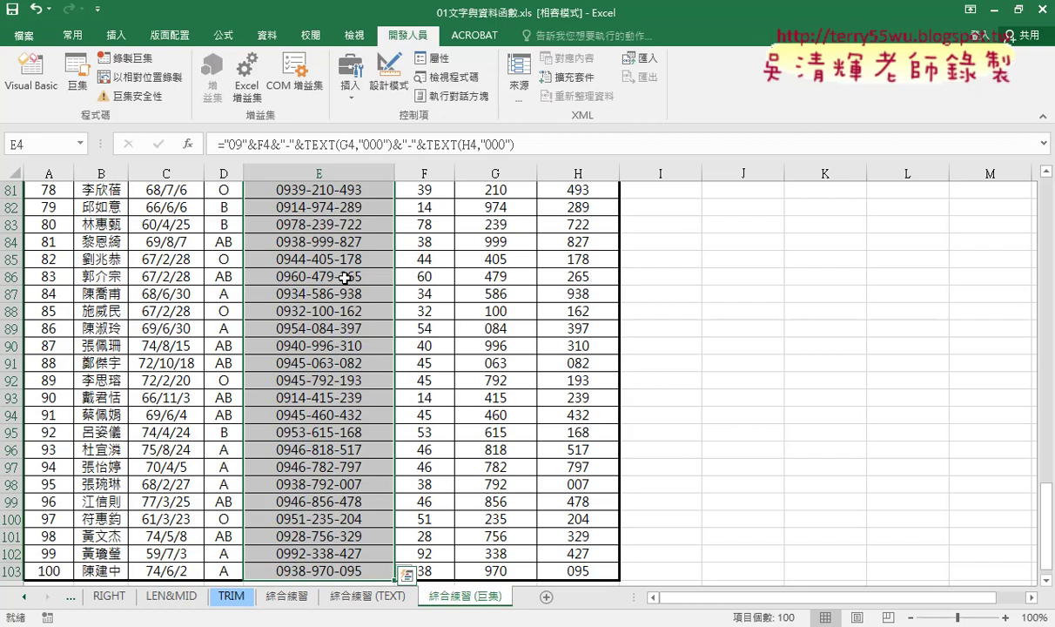
key(ctrl+Up)
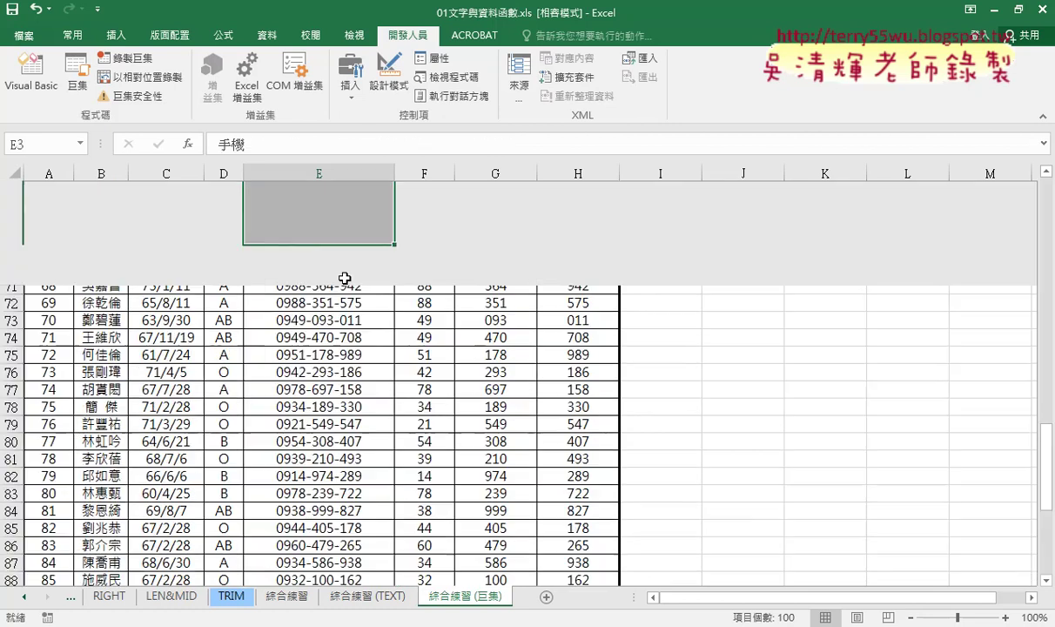
Select the phone-number range E4 through E103.
click(742, 521)
click(742, 399)
click(333, 209)
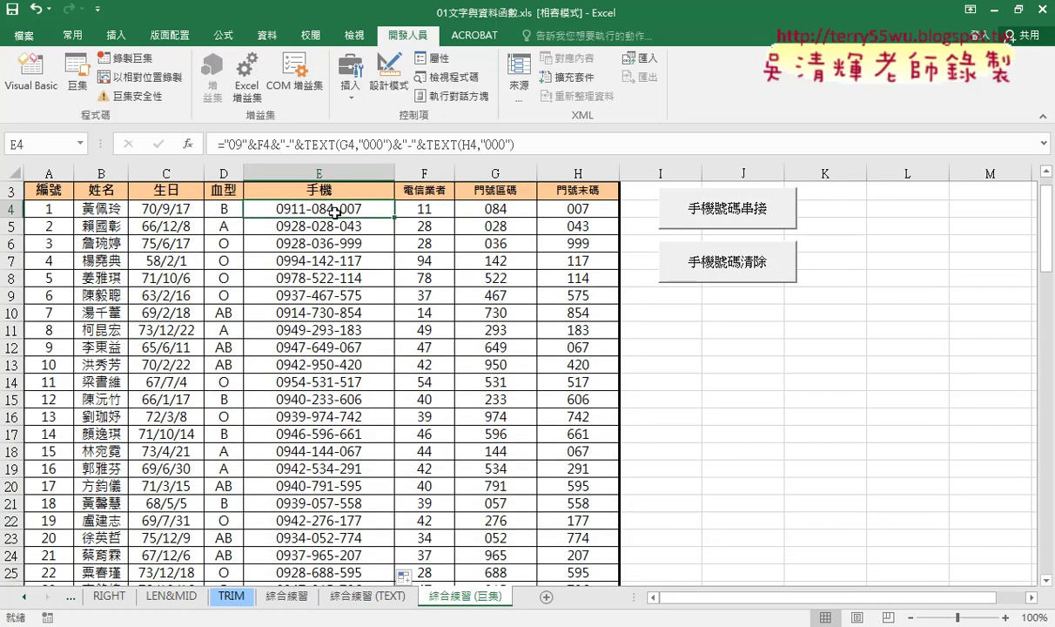
key(ctrl+shift+Down)
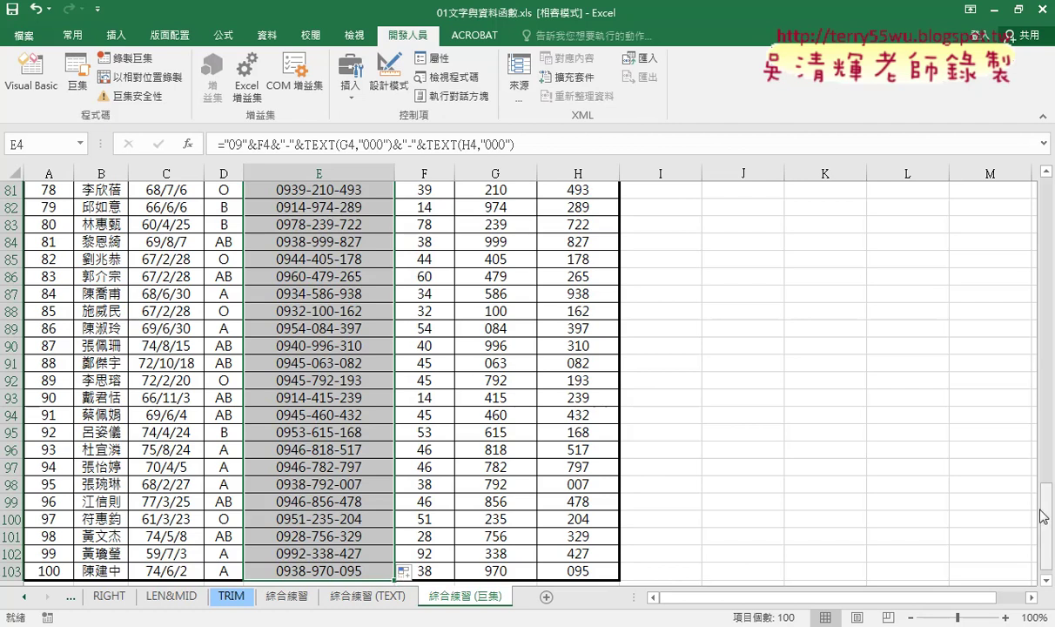
drag(1046, 514, 1047, 179)
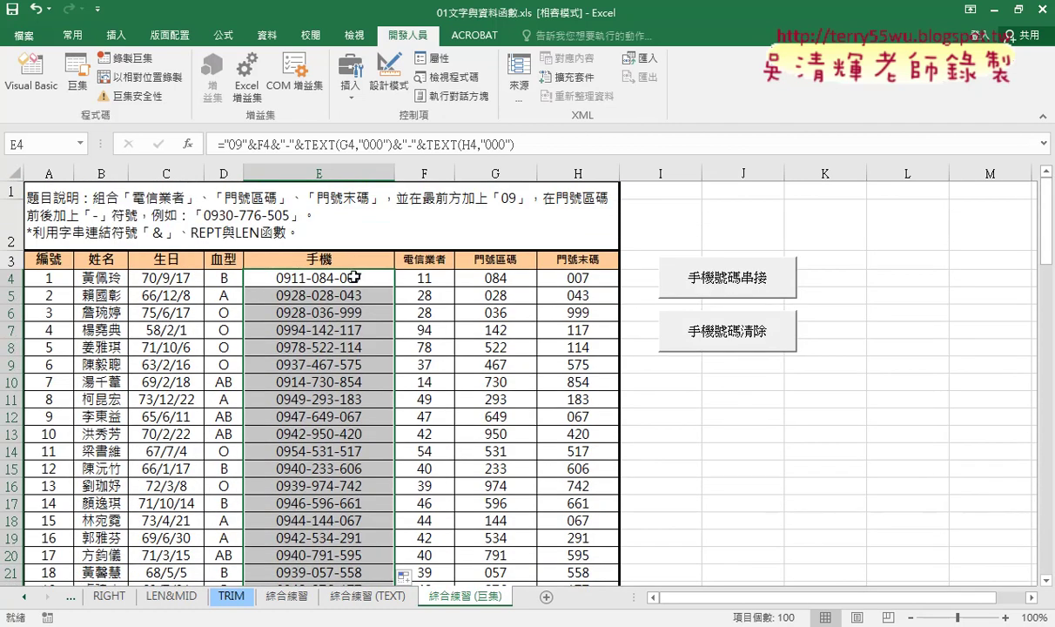
mouse_move(335, 261)
mouse_down()
mouse_move(335, 576)
mouse_move(391, 557)
mouse_move(356, 13)
mouse_up()
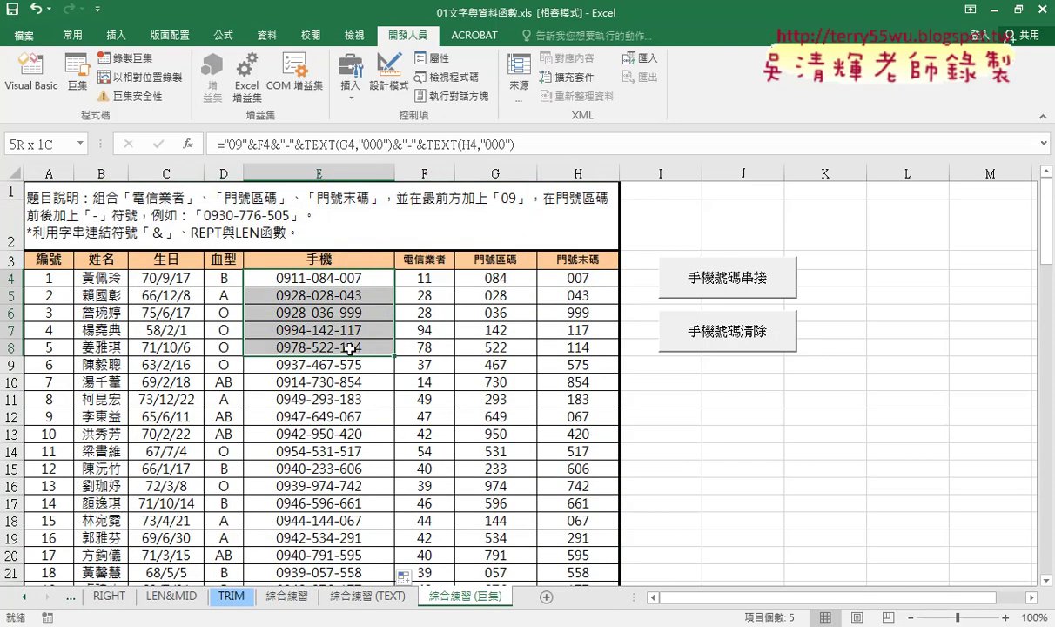
drag(356, 13, 345, 276)
click(824, 416)
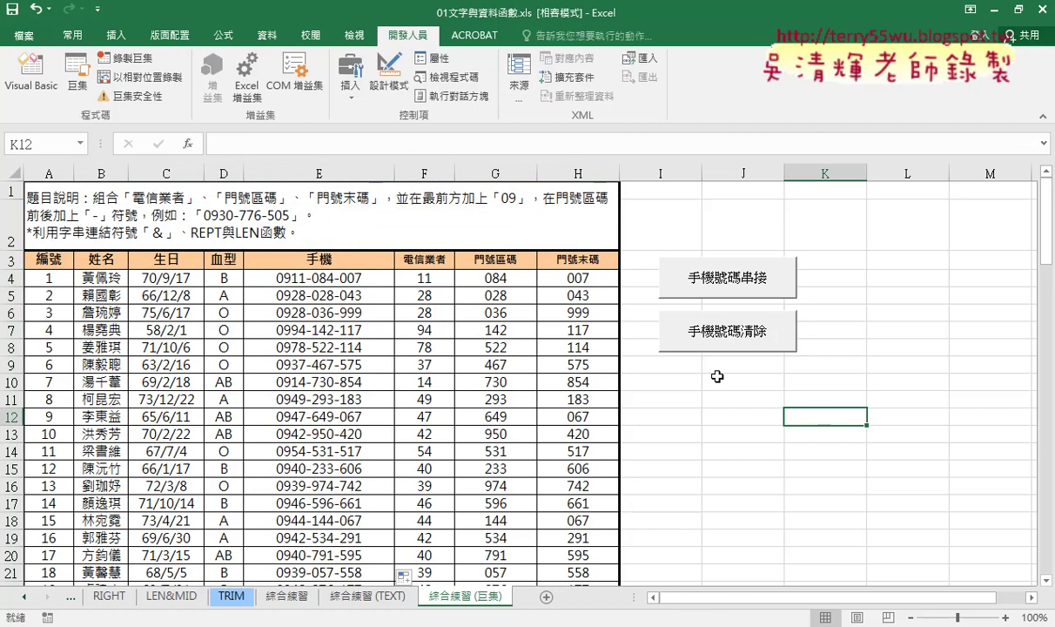
click(343, 278)
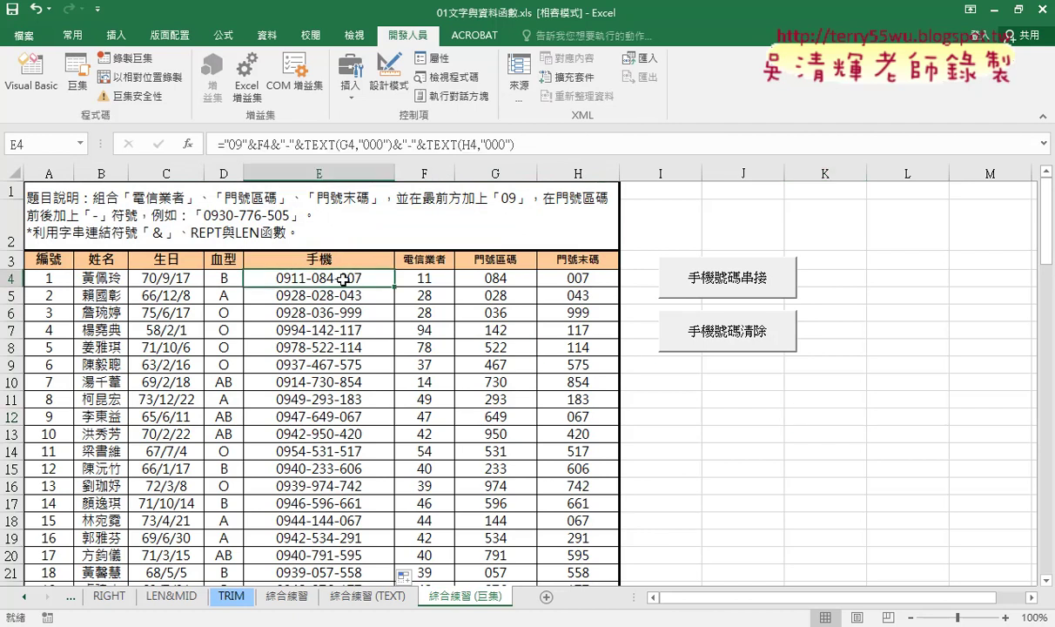
key(ctrl+shift+Down)
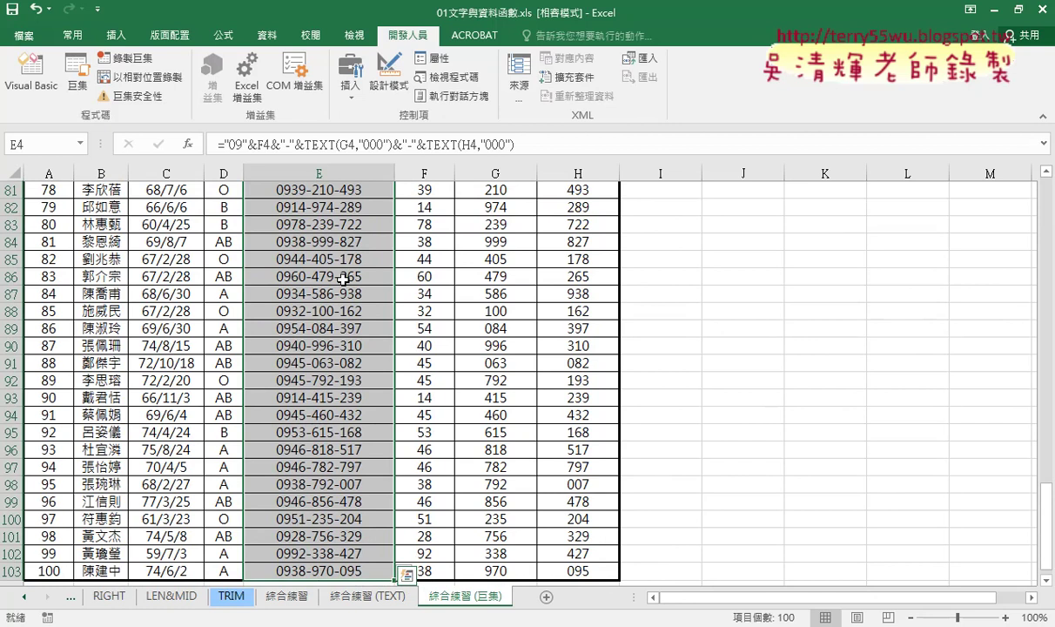
scroll(343, 280, up, 8)
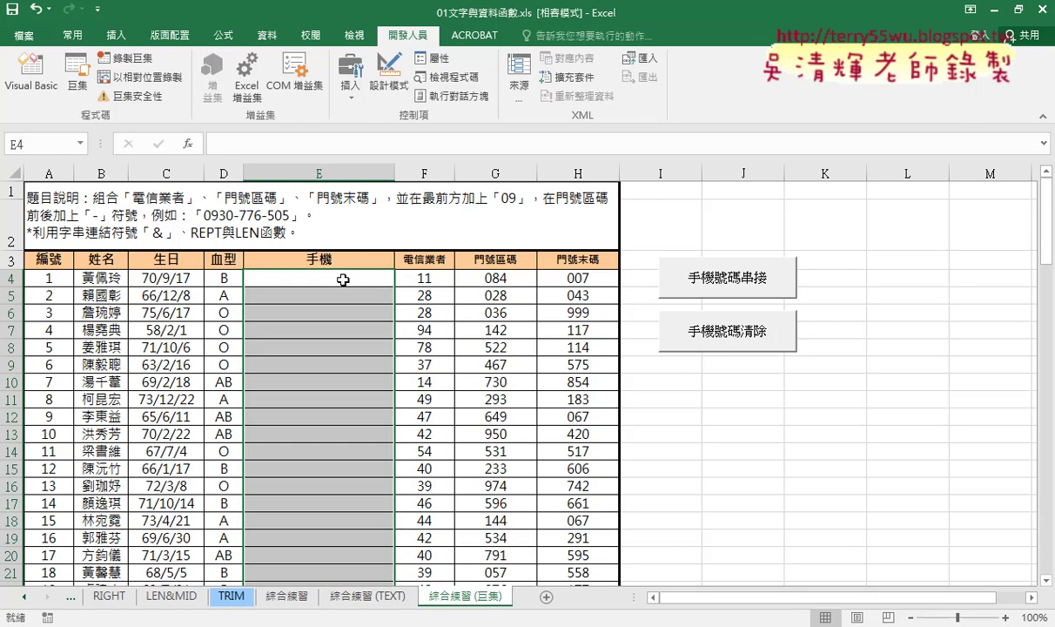
Paste the phone-number formula into E4:E103 to refill all 100 rows.
text(="09"&F4&"-"&TEXT(G4,"000")&"-"&TEXT(H4,"000"))
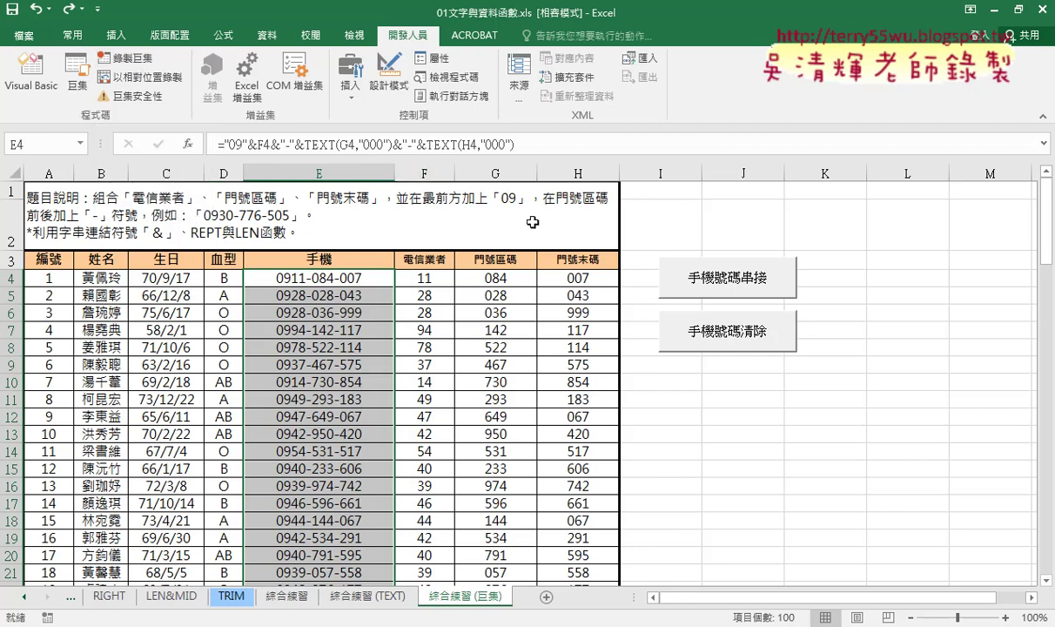
Link the 手機號碼串接 button to the 手機號碼串接 macro, copying the macro name.
right_click(725, 287)
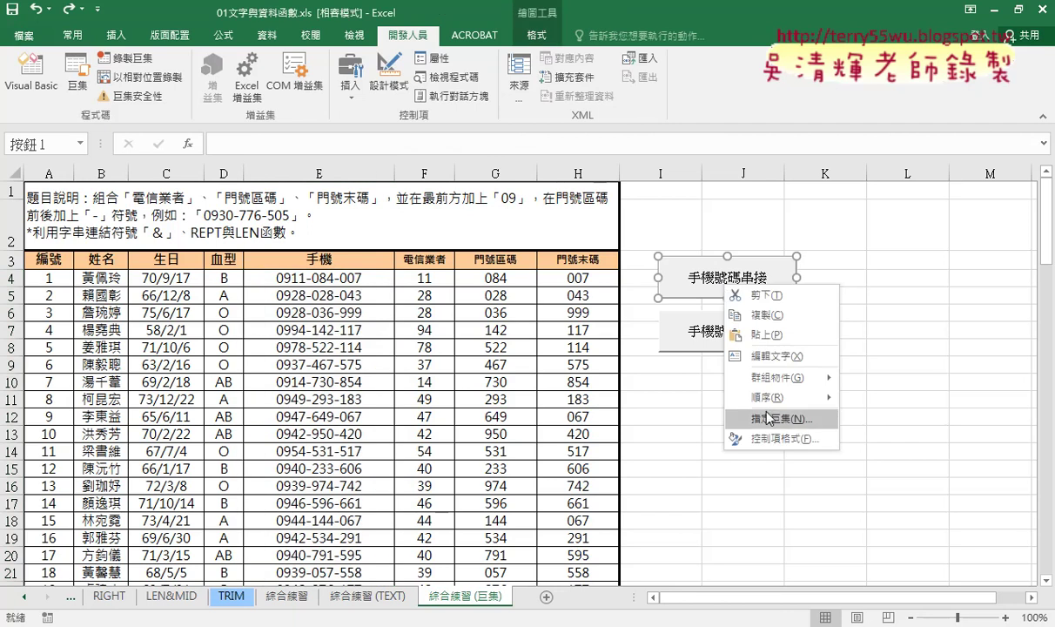
click(779, 419)
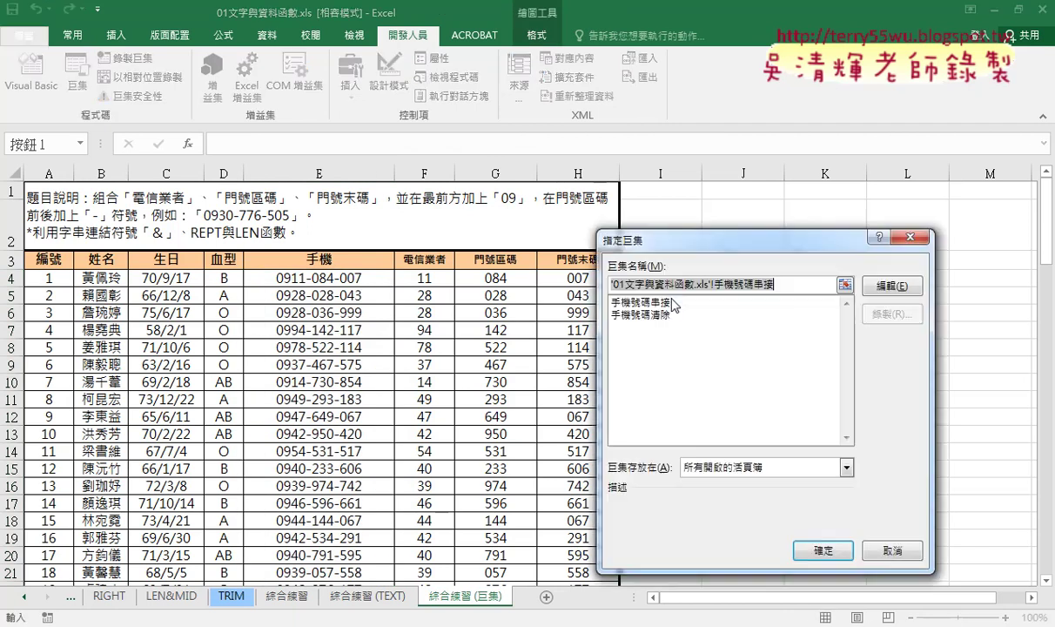
double_click(767, 286)
key(ctrl+c)
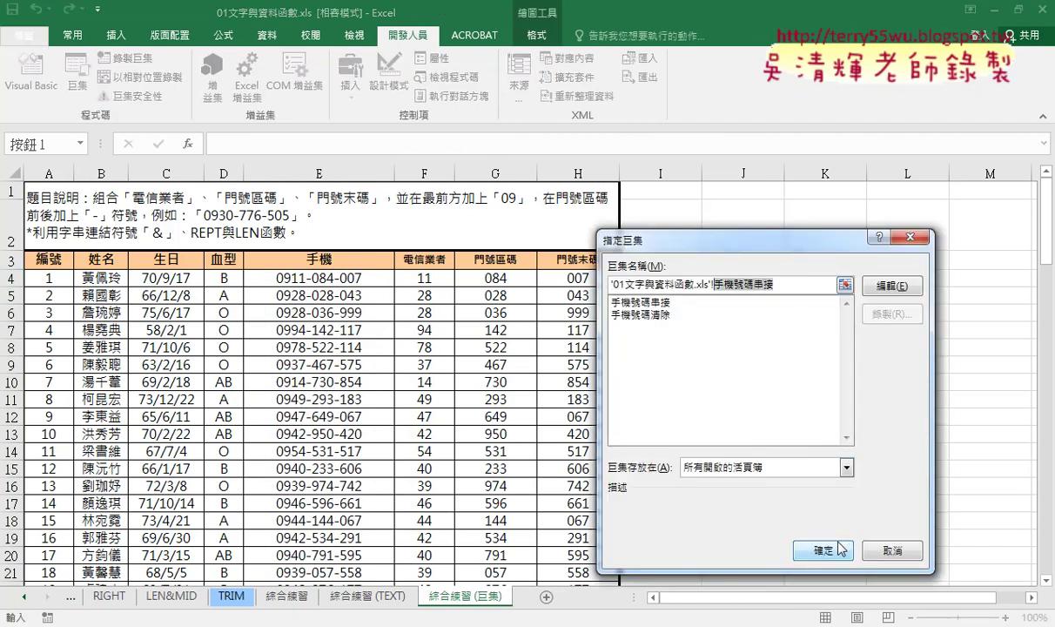
click(822, 549)
click(718, 452)
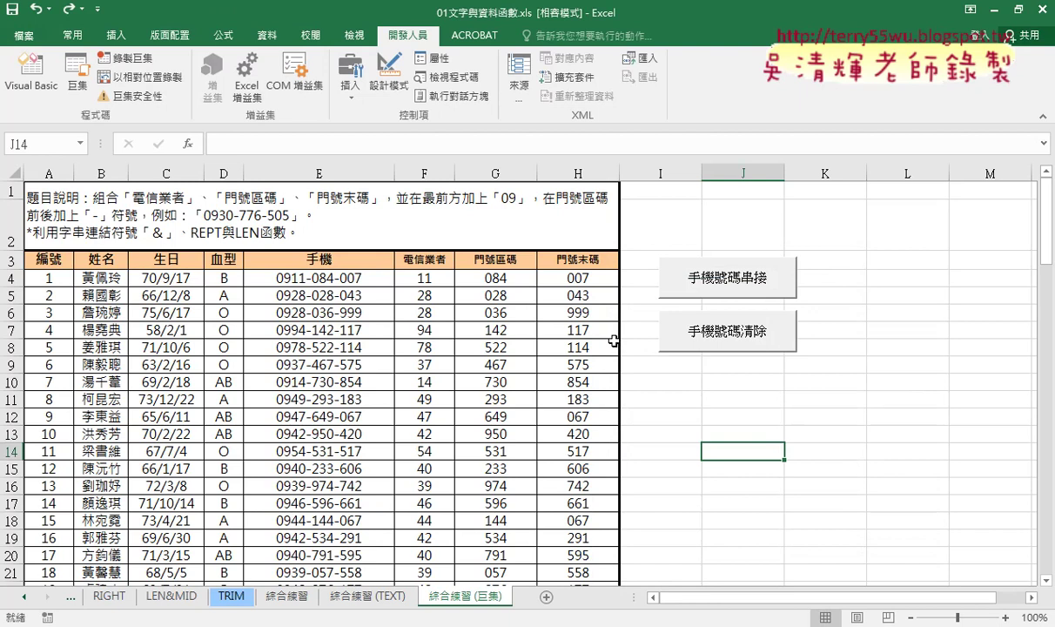
Start recording a macro named 手機號碼串接, replacing the existing macro of that name.
click(125, 61)
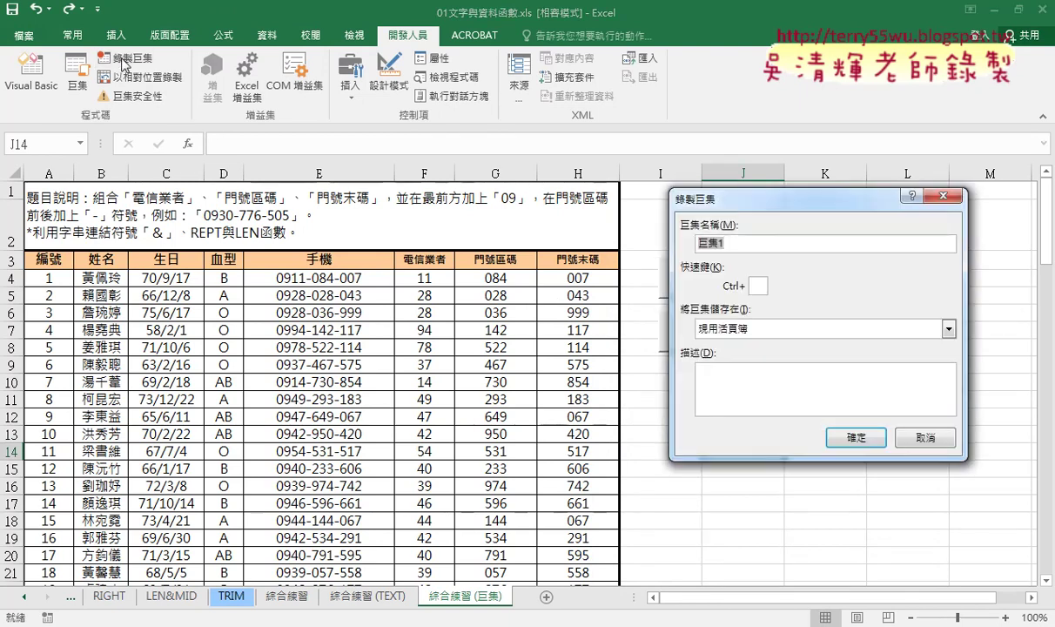
drag(735, 207, 452, 187)
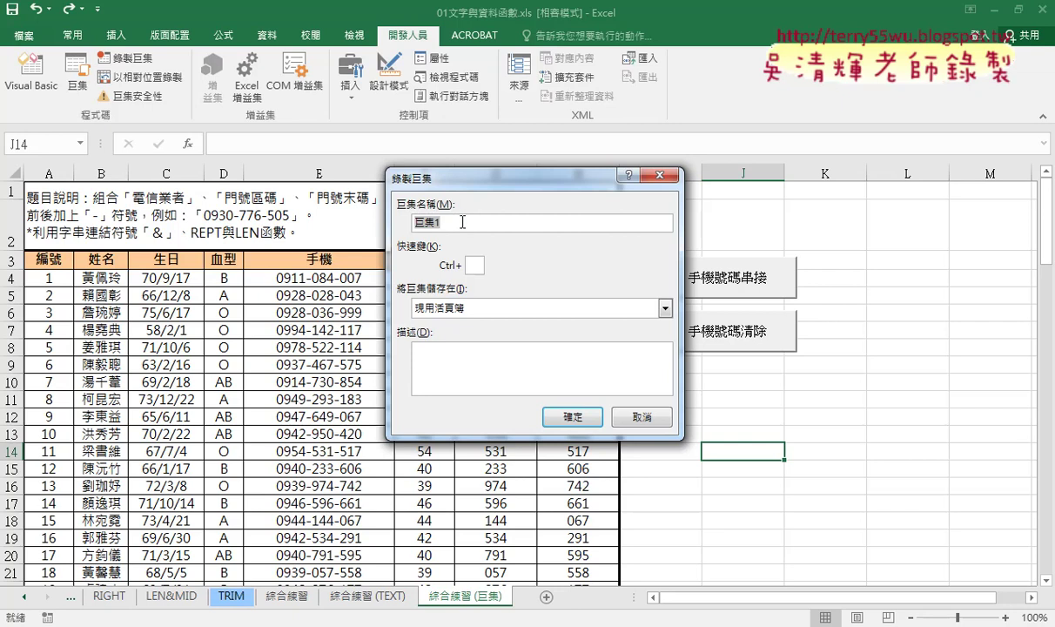
right_click(462, 222)
click(470, 260)
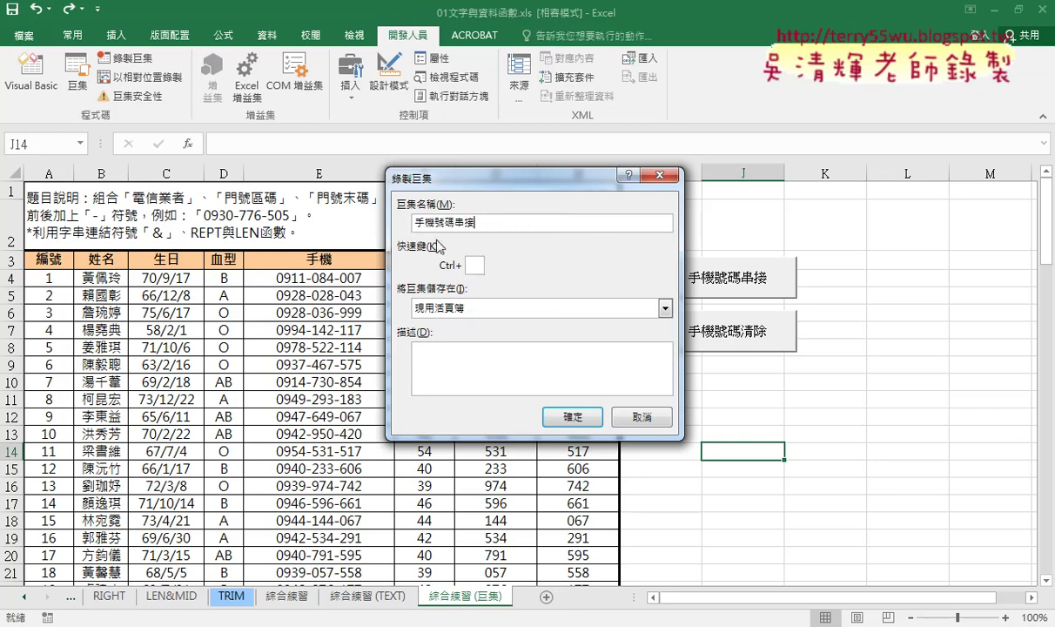
drag(451, 182, 563, 158)
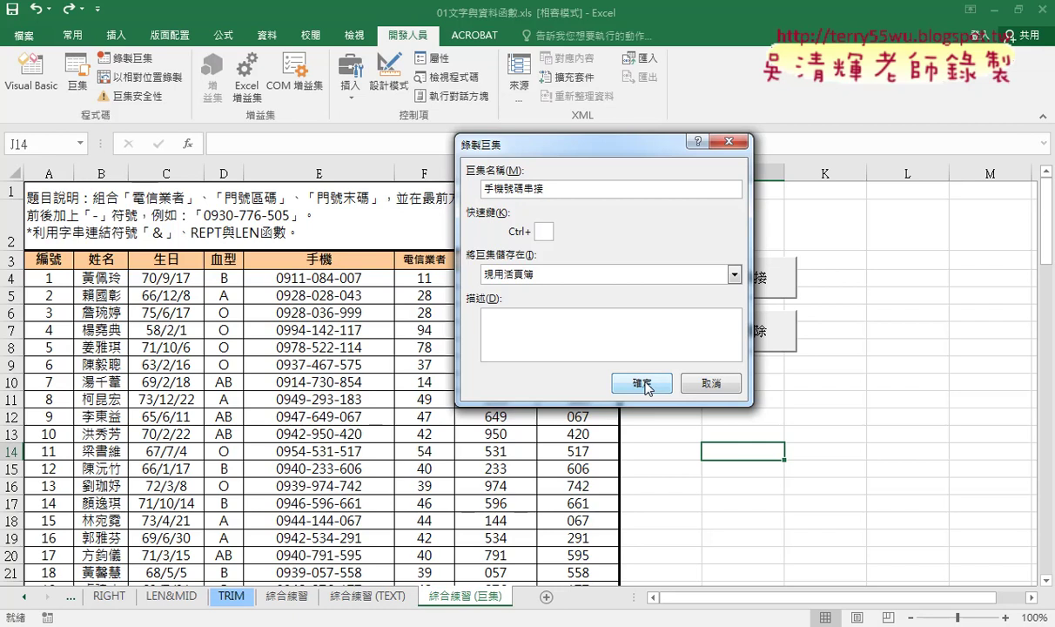
click(644, 387)
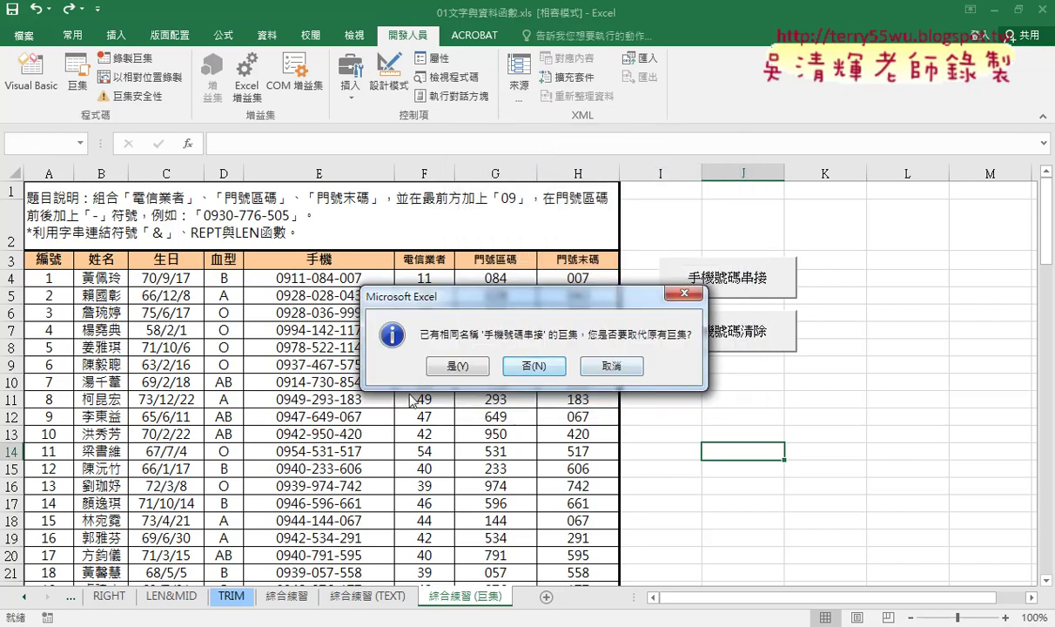
click(457, 367)
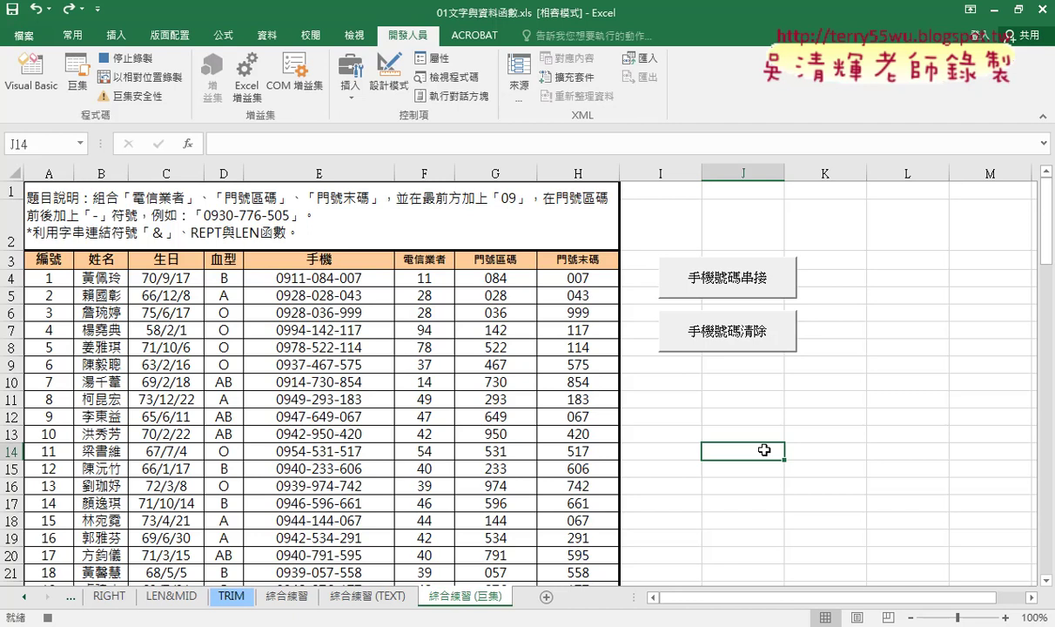
Re-enter E4's concatenation formula, fill it down to E103, and stop recording.
click(349, 278)
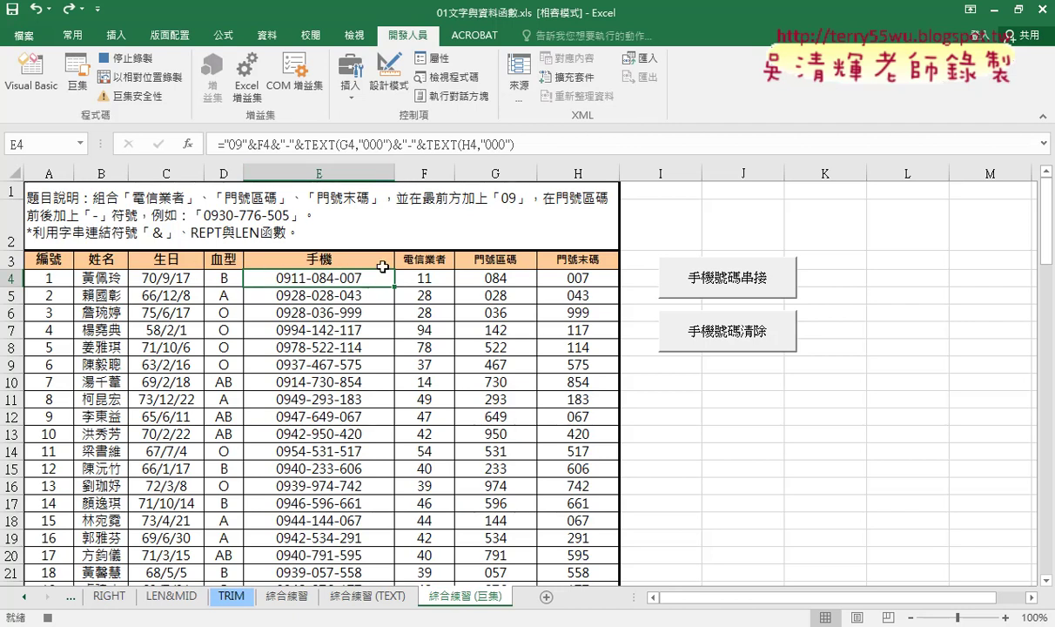
click(307, 144)
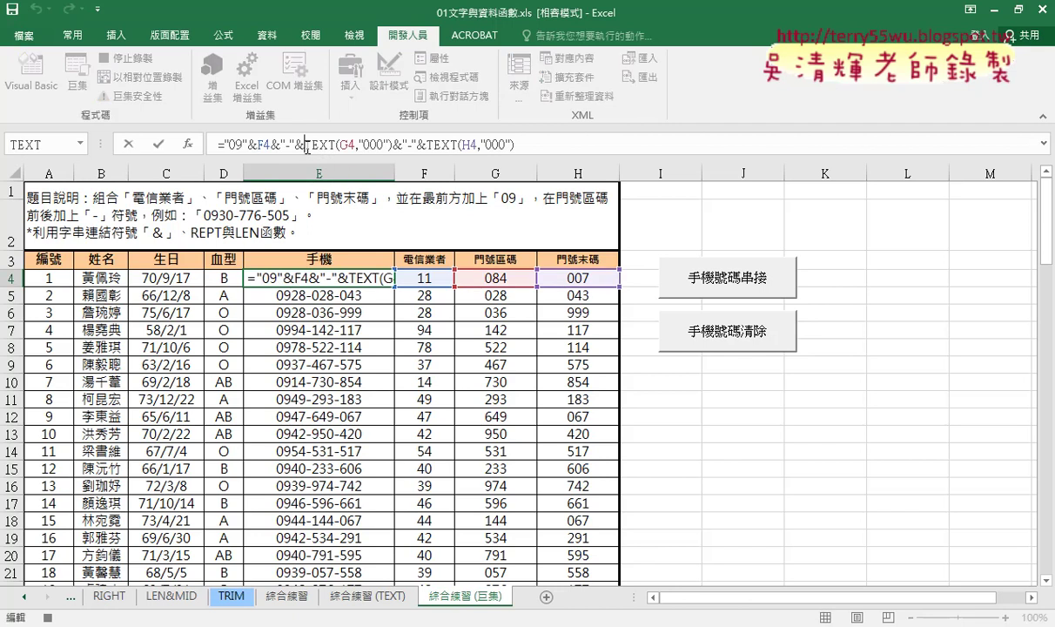
click(159, 144)
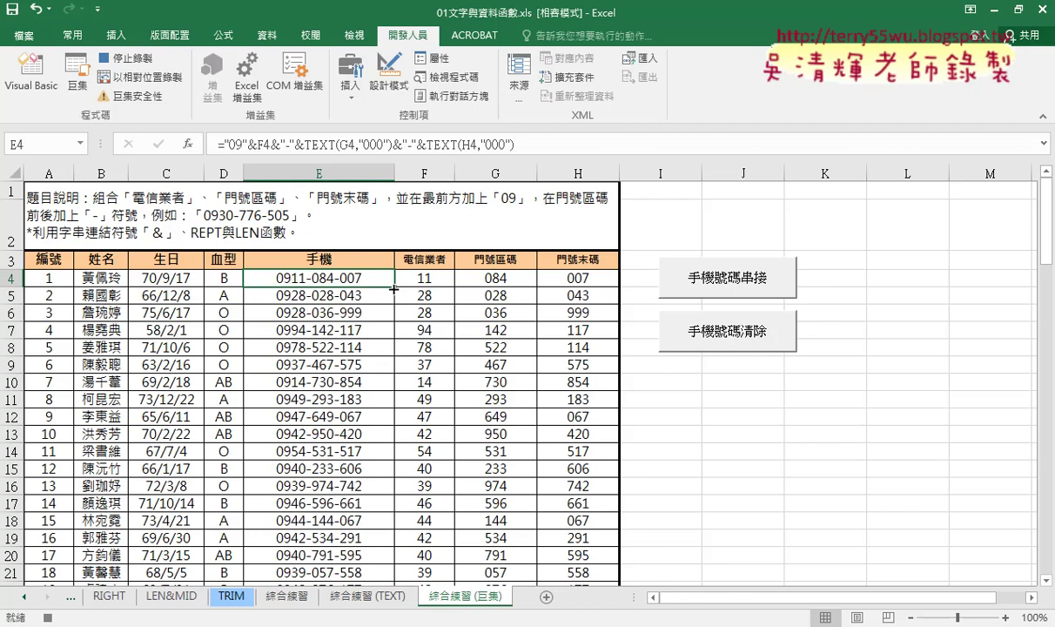
double_click(393, 288)
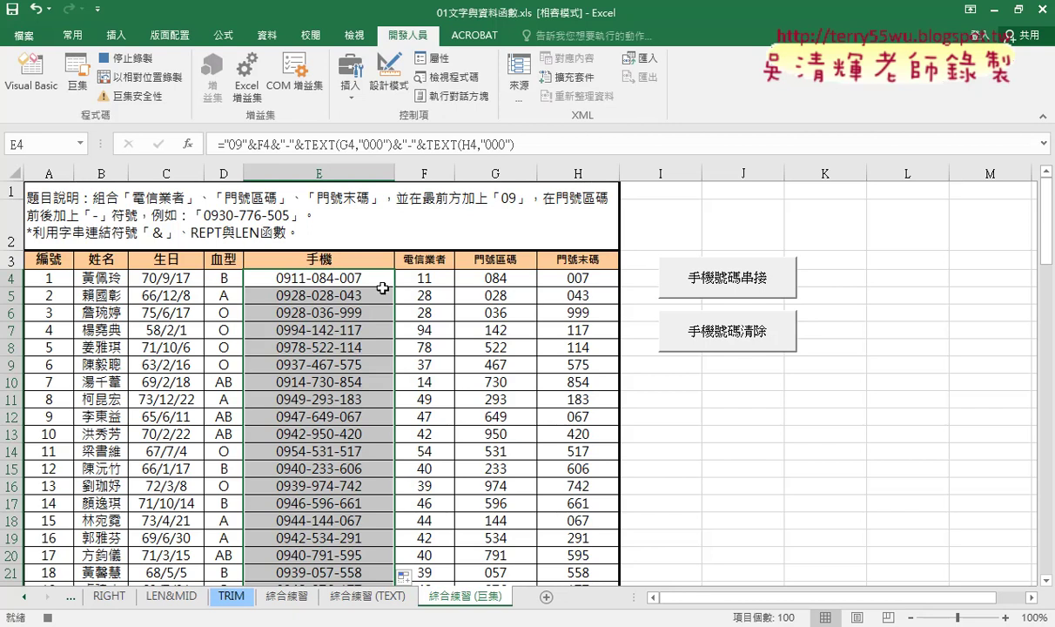
click(135, 59)
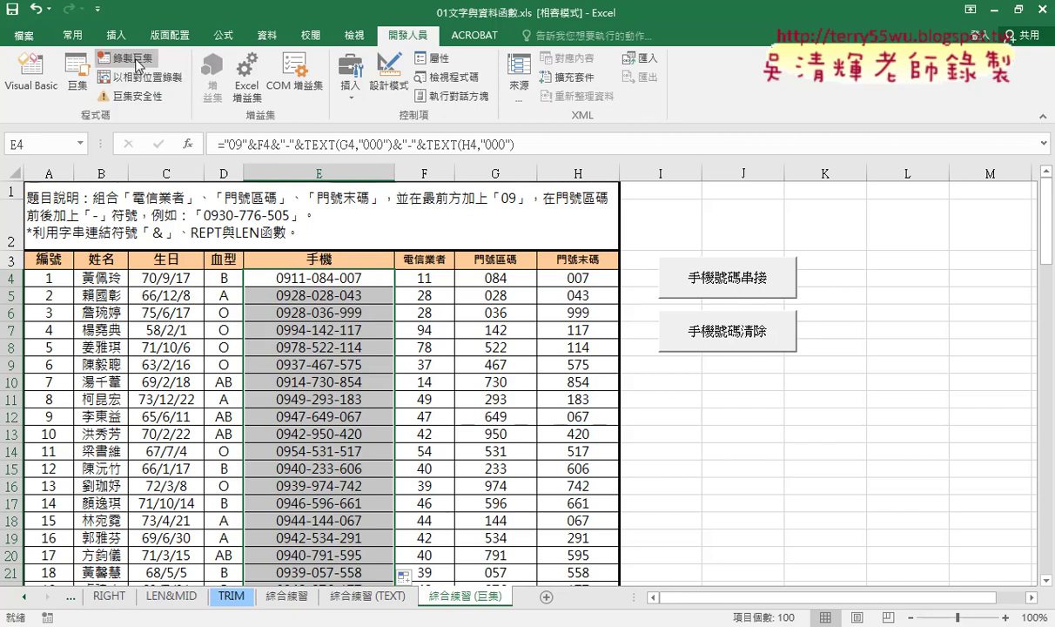
Start recording a macro renamed to 手機號碼清除, replacing the earlier macro of that name.
click(760, 383)
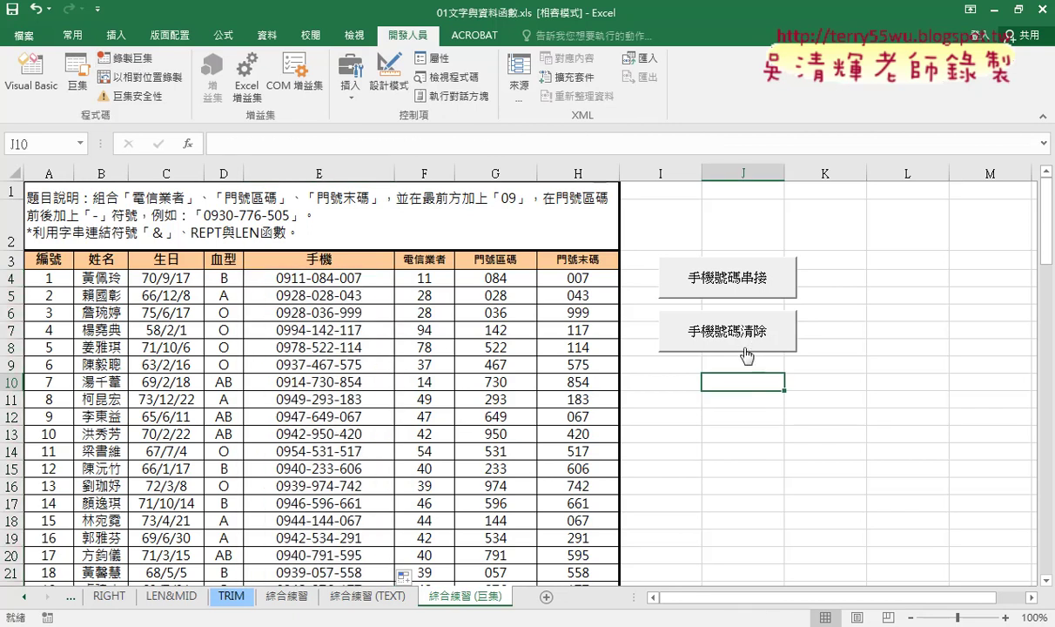
click(131, 57)
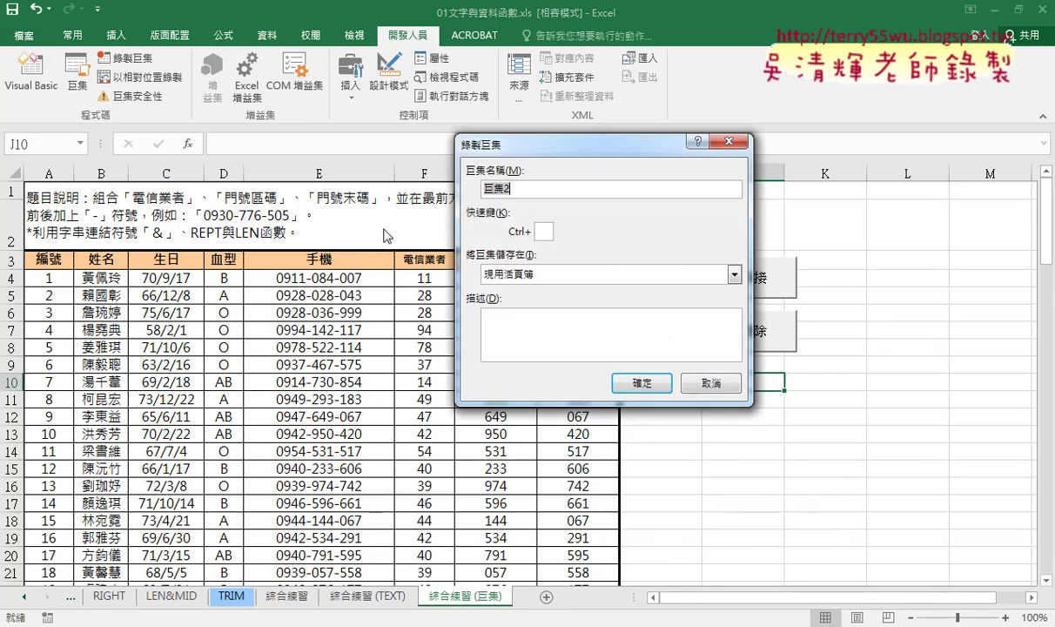
right_click(530, 187)
click(575, 240)
text(手機號碼重擺)
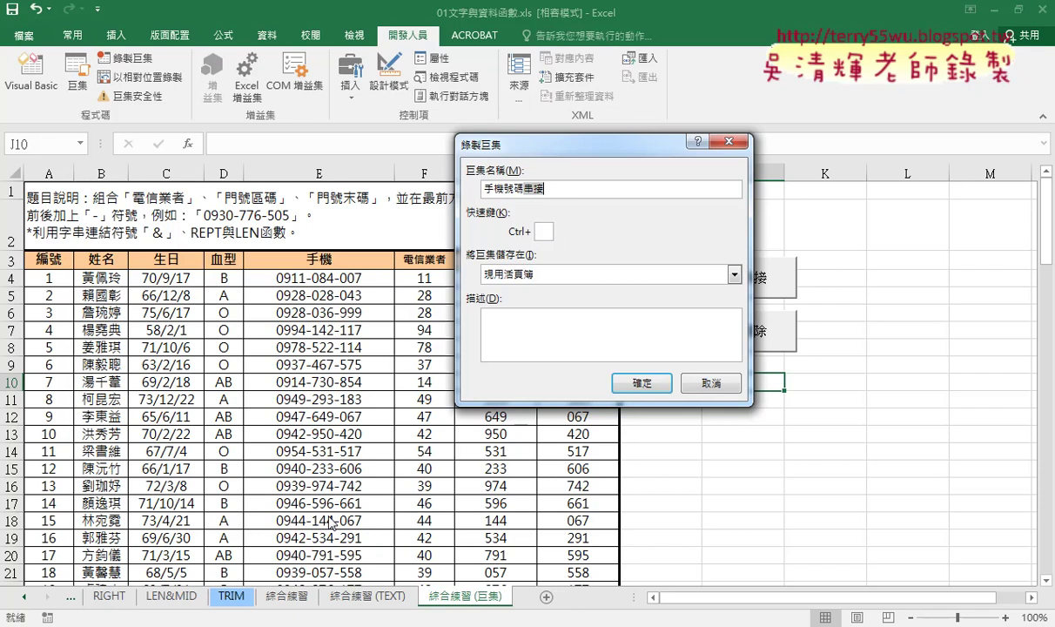
key(BackSpace)
key(BackSpace)
text(清)
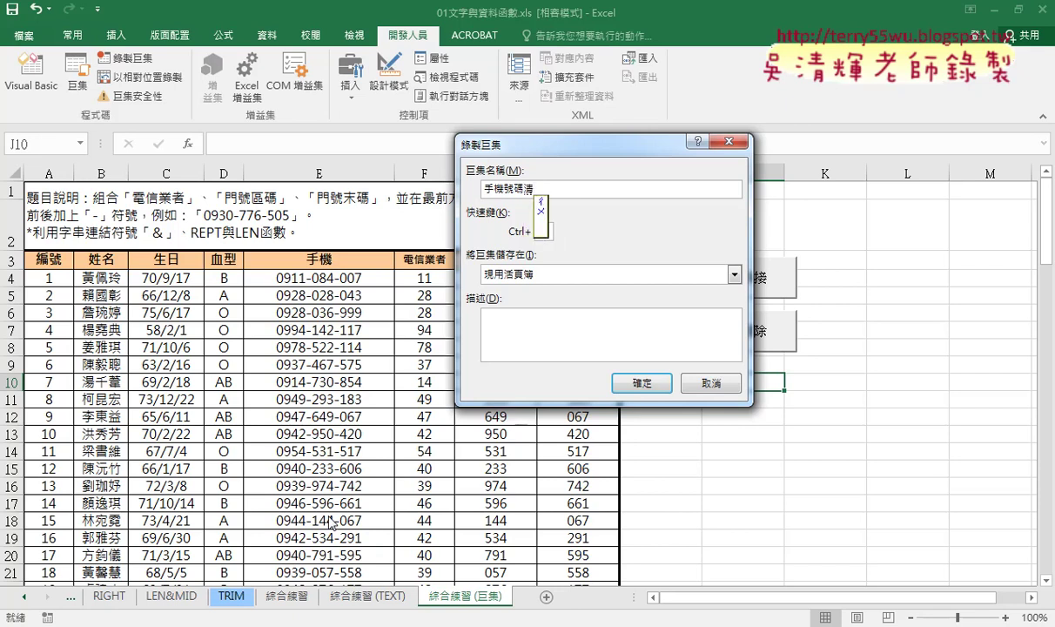
text(除)
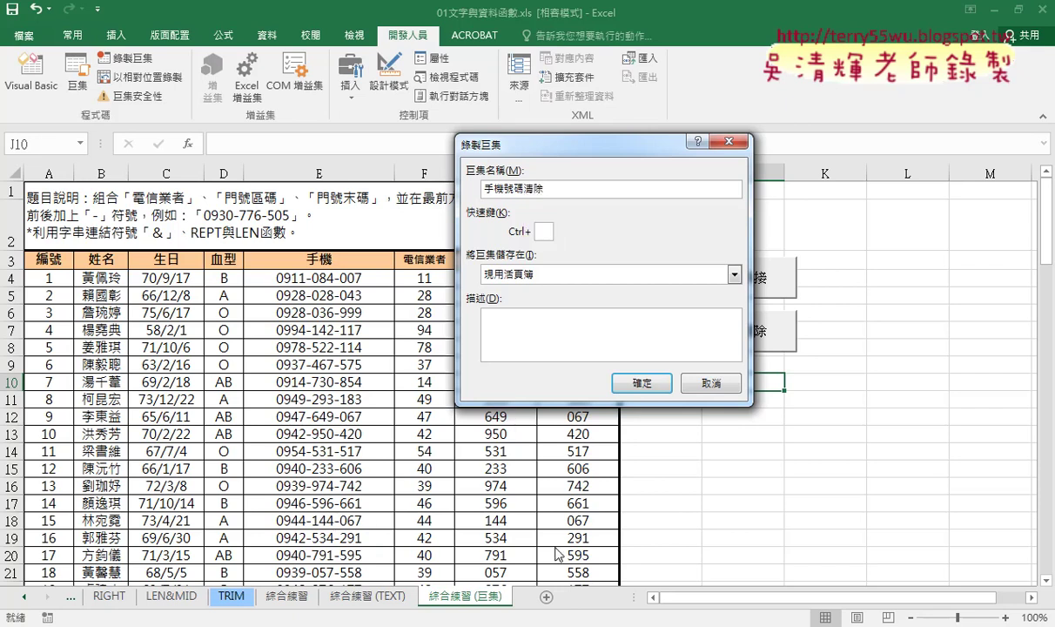
click(641, 384)
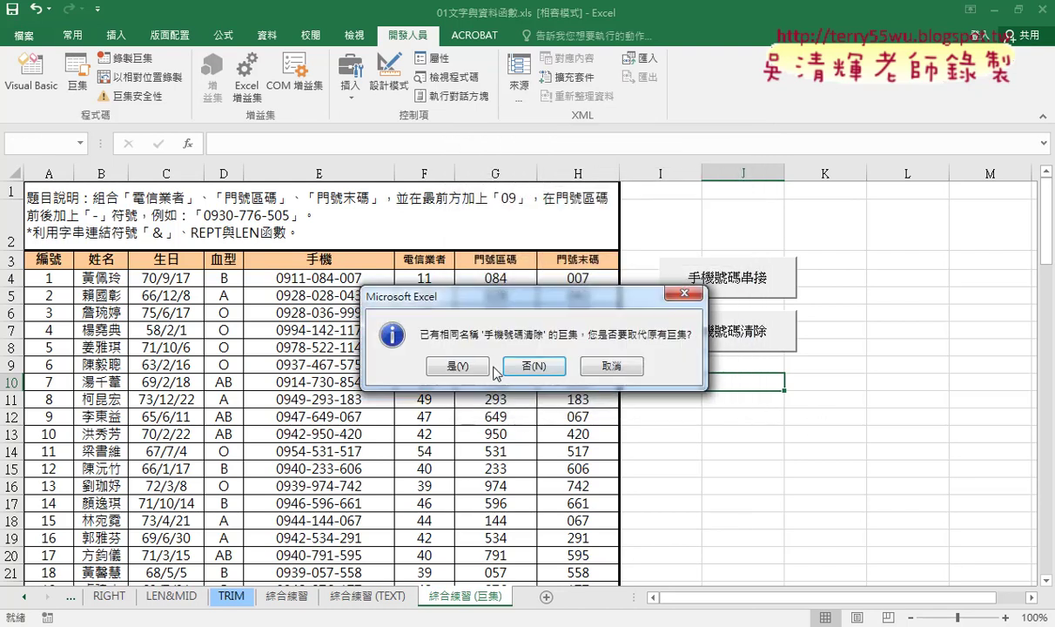
click(456, 365)
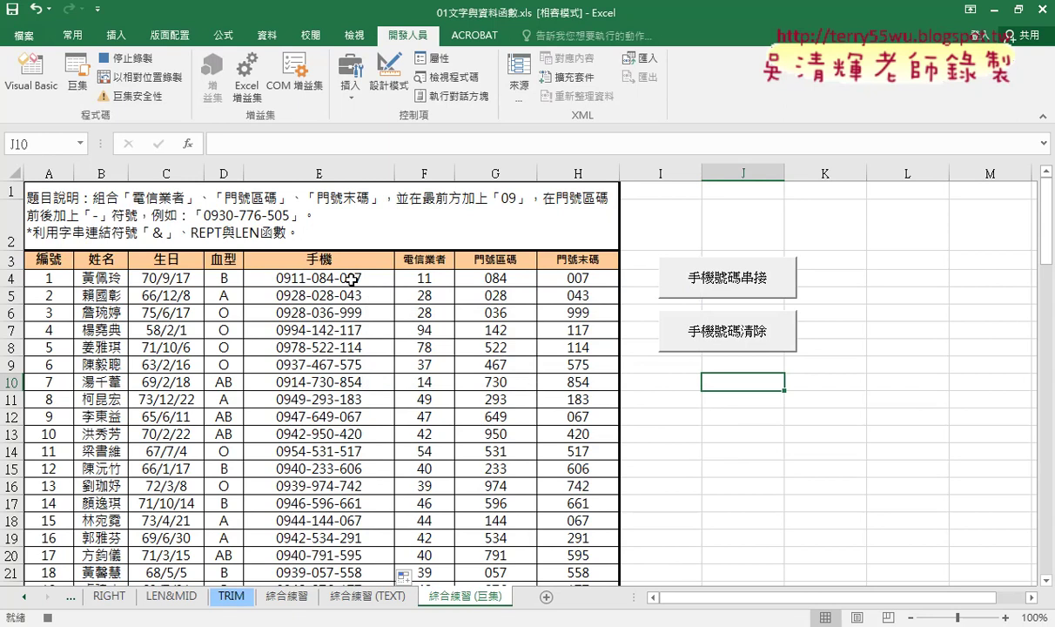
click(351, 279)
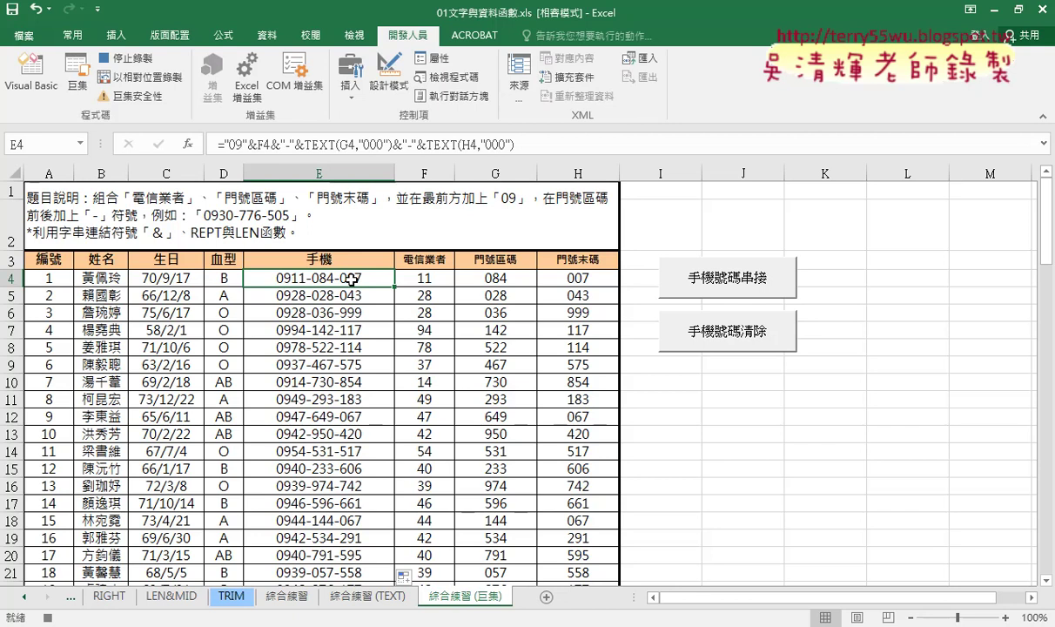
Delete the phone numbers in E4:E103 and stop recording the 手機號碼清除 macro.
key(ctrl+shift+Down)
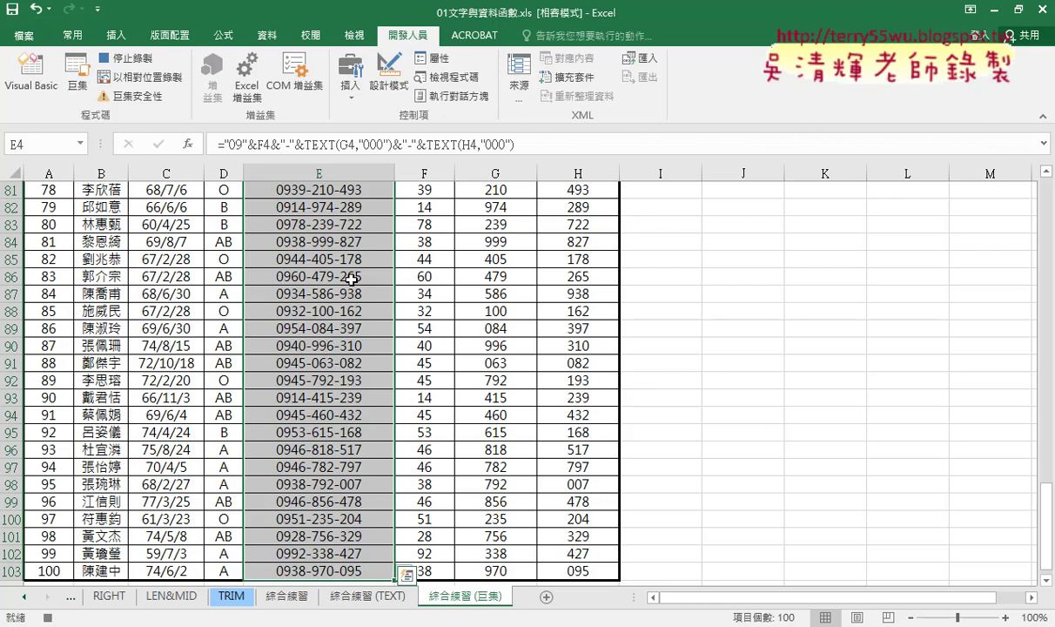
scroll(351, 279, up, 5)
key(Delete)
scroll(351, 279, up, 20)
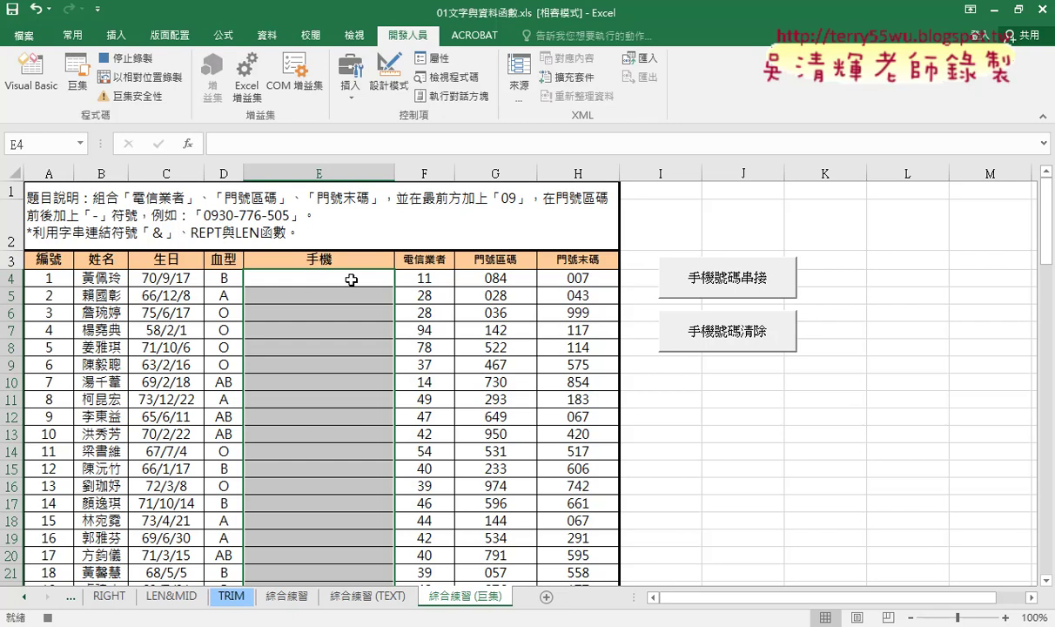
click(130, 59)
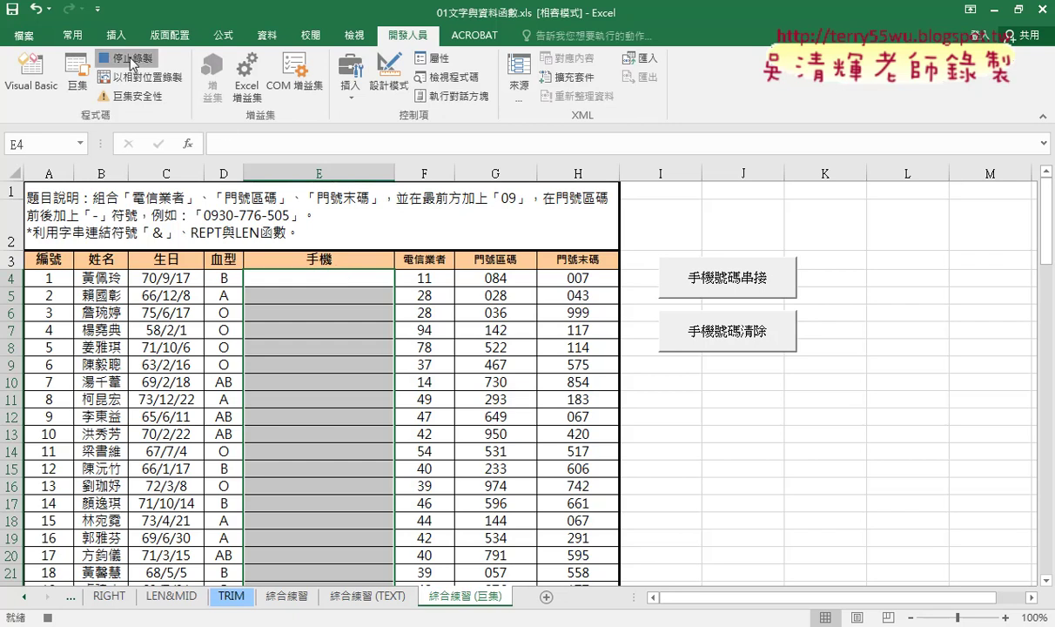
Run the 手機號碼串接 macro from the Macros list to refill column E with phone numbers.
click(806, 432)
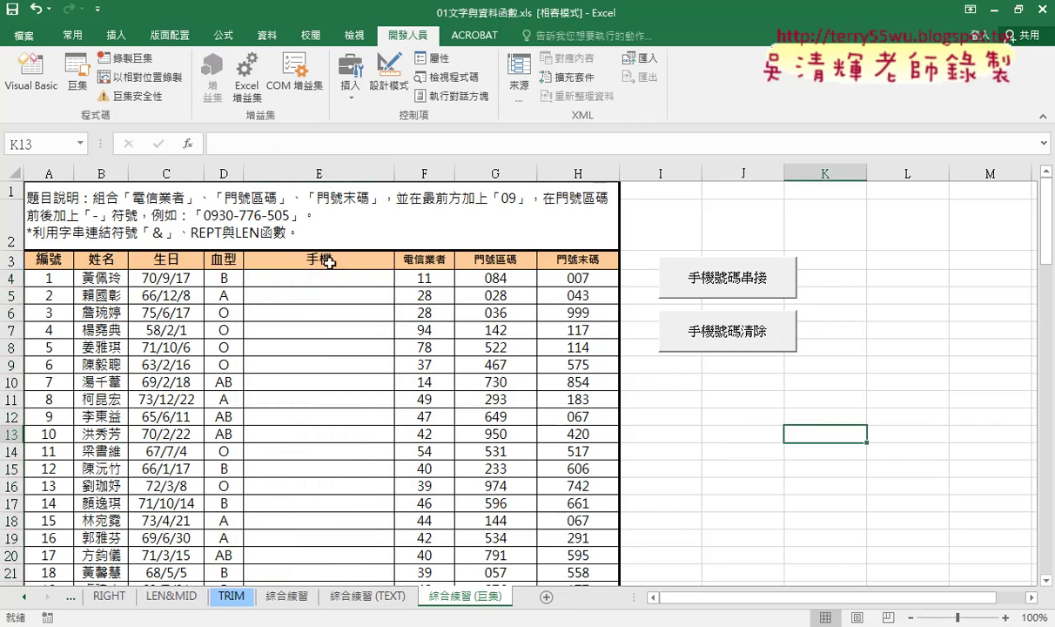
click(79, 82)
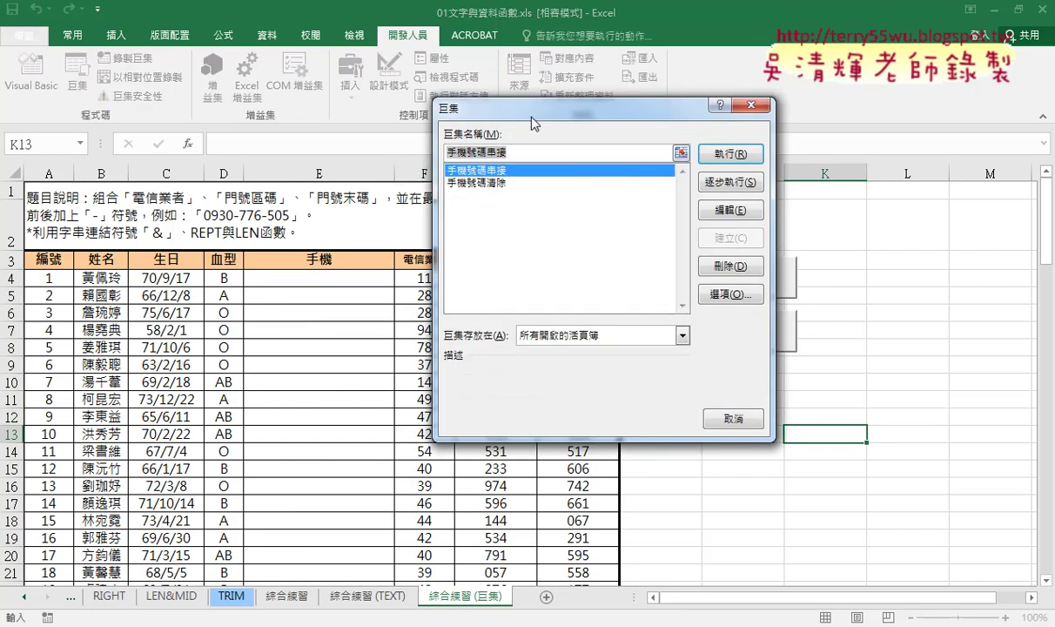
drag(503, 111, 577, 115)
click(572, 188)
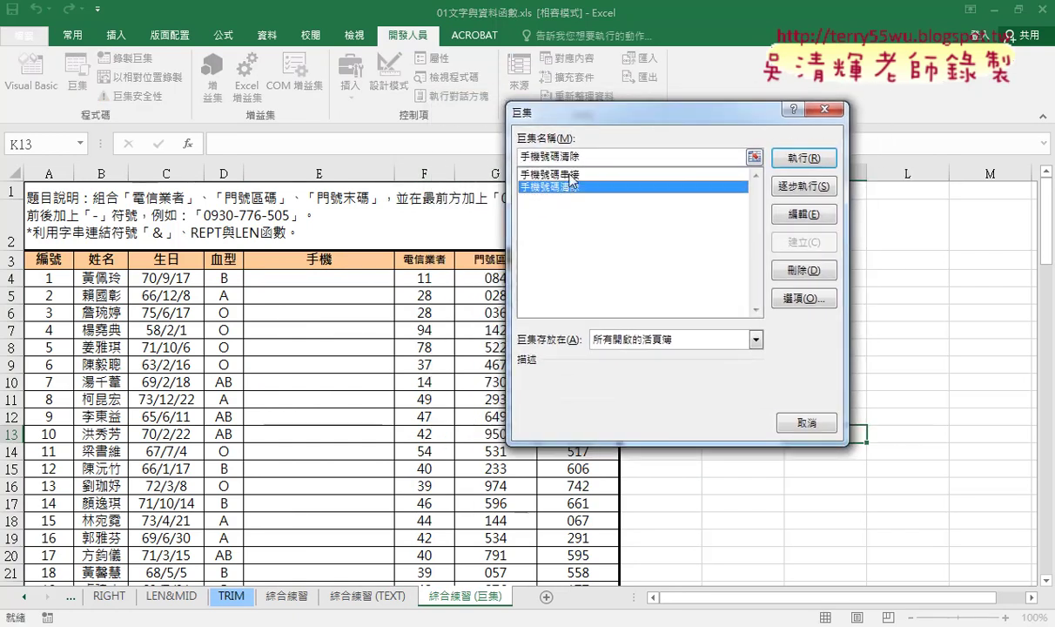
click(543, 174)
click(816, 163)
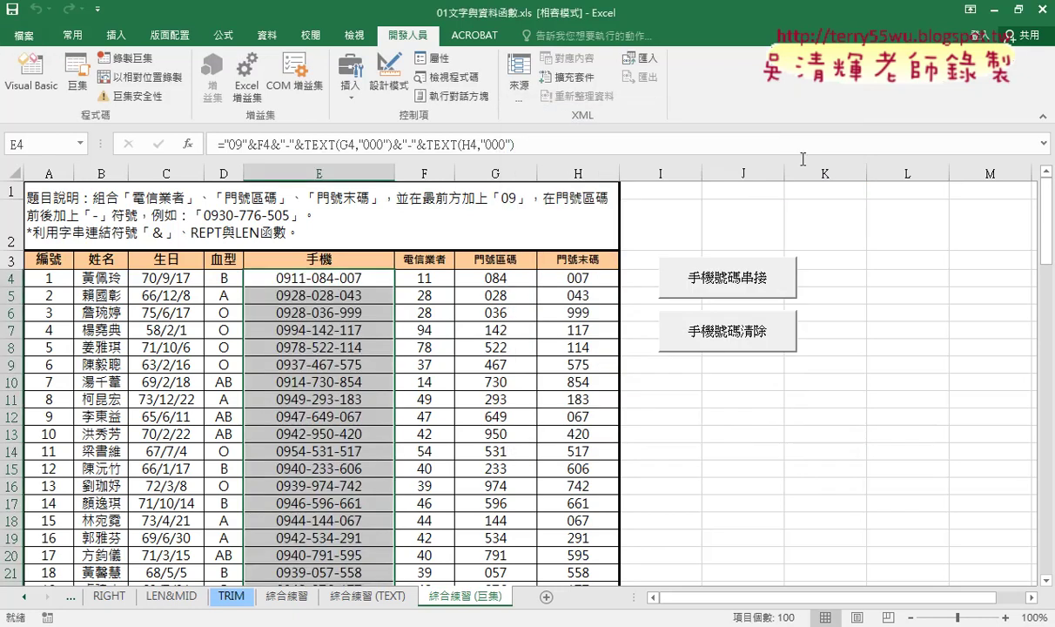
Run 手機號碼清除 to empty column E, then repeat the 手機號碼串接 refill and 手機號碼清除 clear once more.
click(77, 74)
click(543, 187)
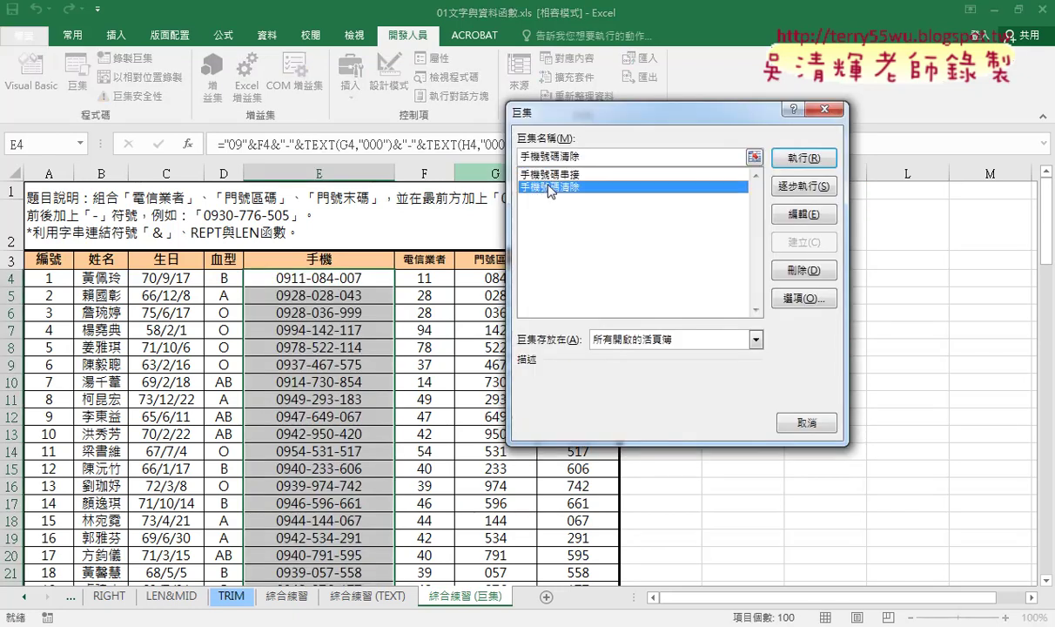
click(802, 157)
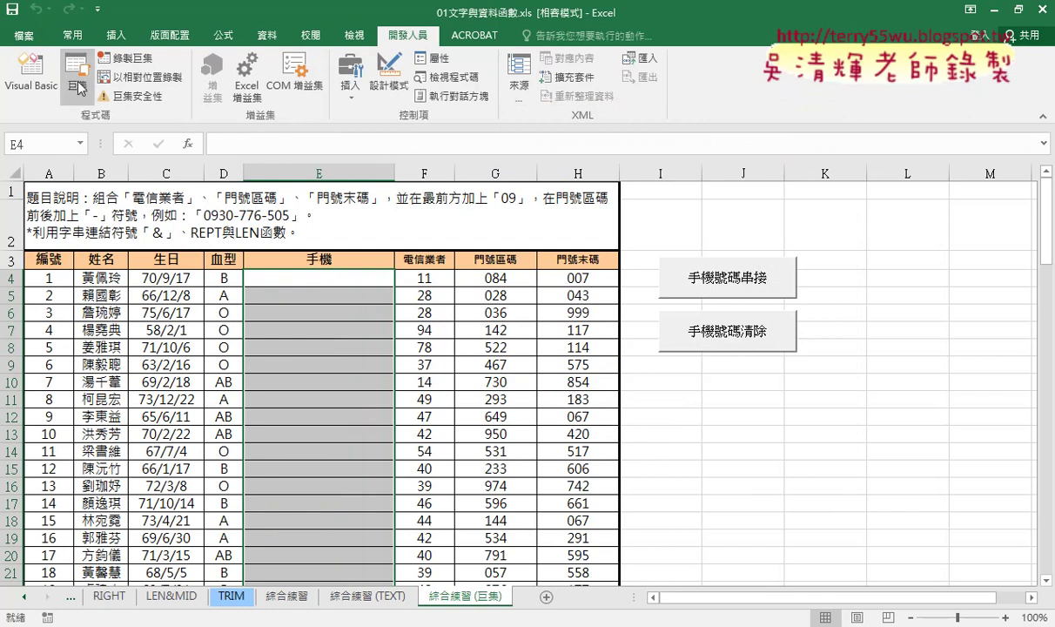
click(77, 74)
click(798, 159)
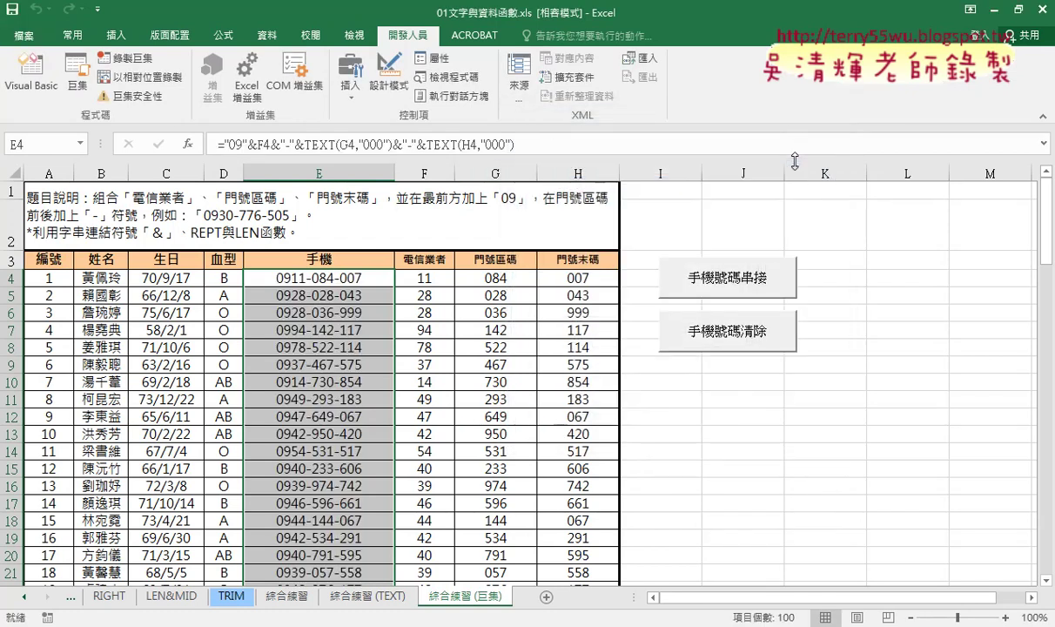
click(77, 74)
click(574, 188)
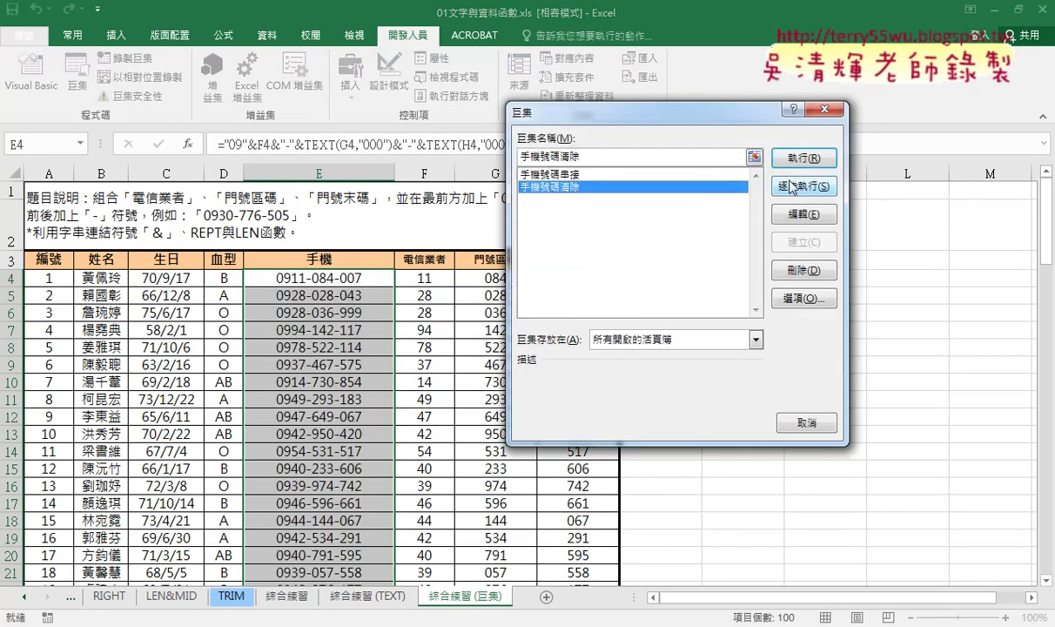
click(797, 157)
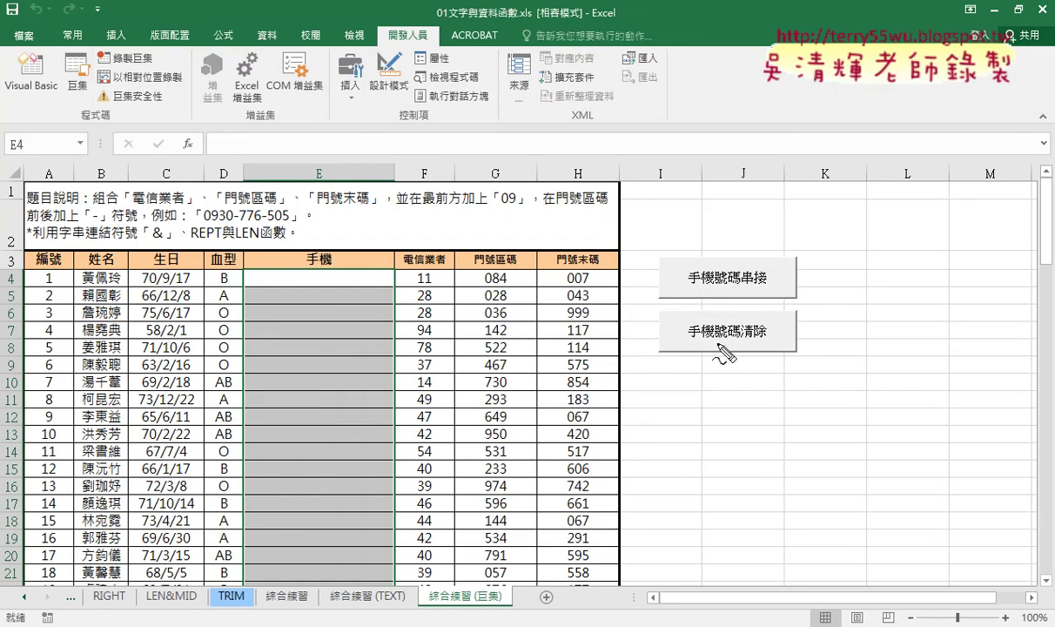
Show the Customize Quick Access Toolbar dropdown choices at the top of the window.
drag(75, 103, 67, 120)
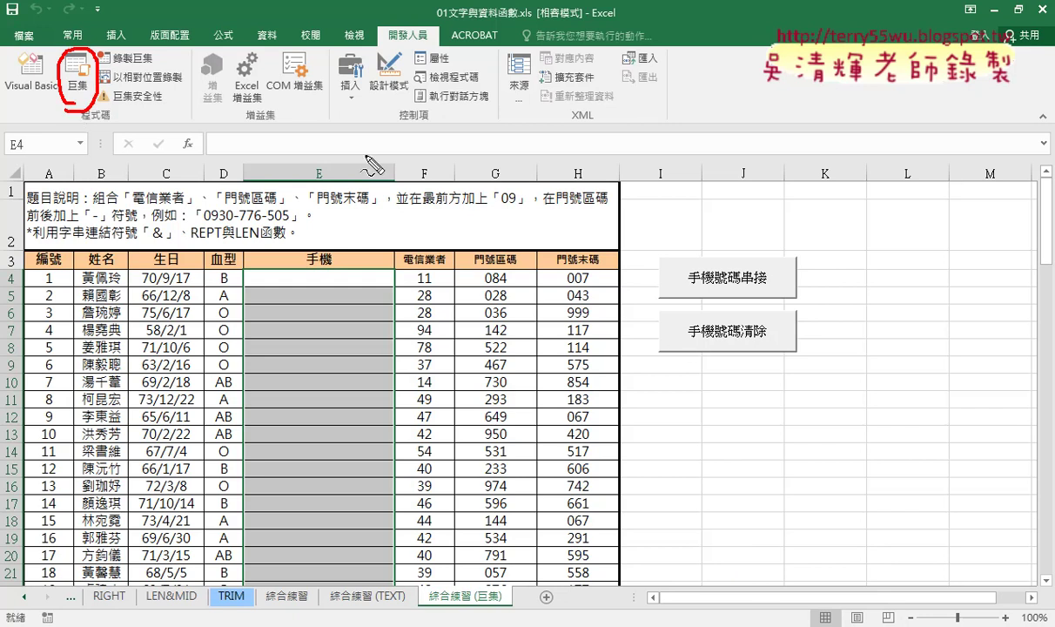
mouse_move(770, 376)
mouse_down()
mouse_move(656, 365)
mouse_move(738, 376)
mouse_up()
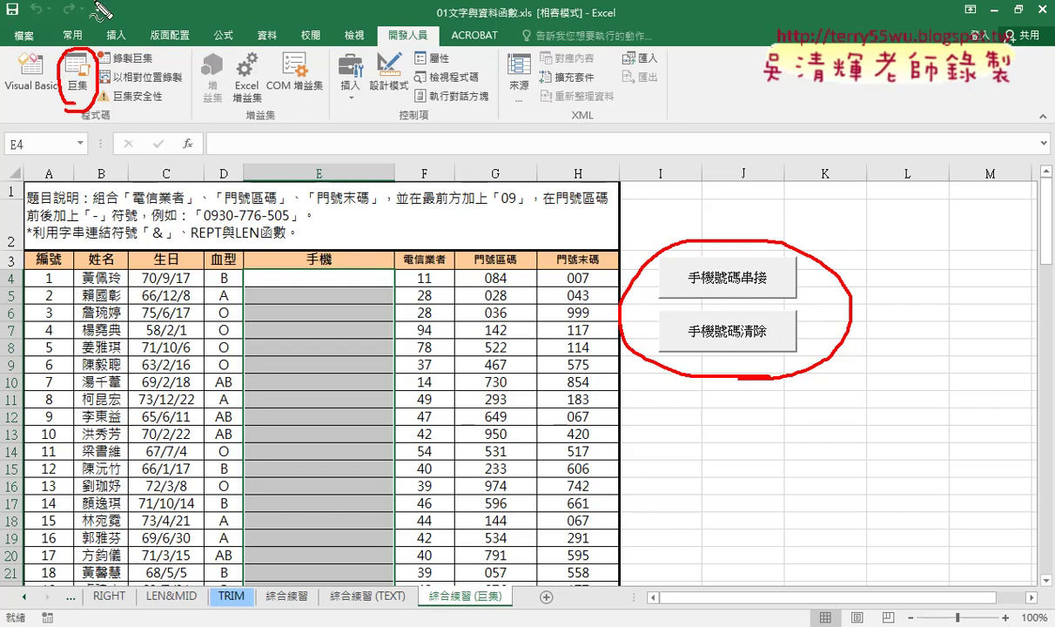
drag(94, 16, 96, 21)
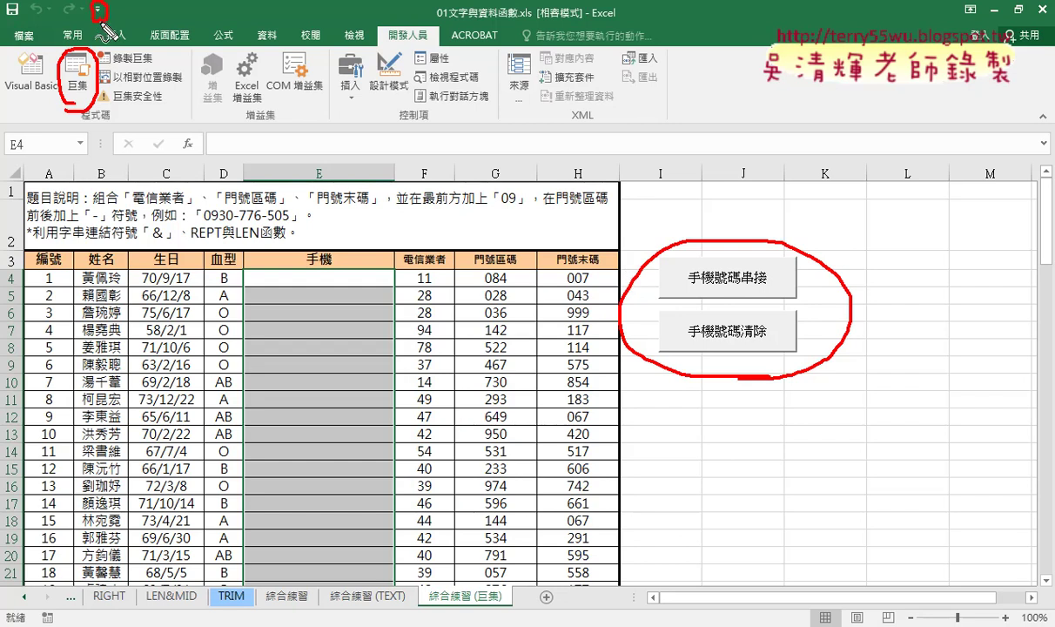
key(Escape)
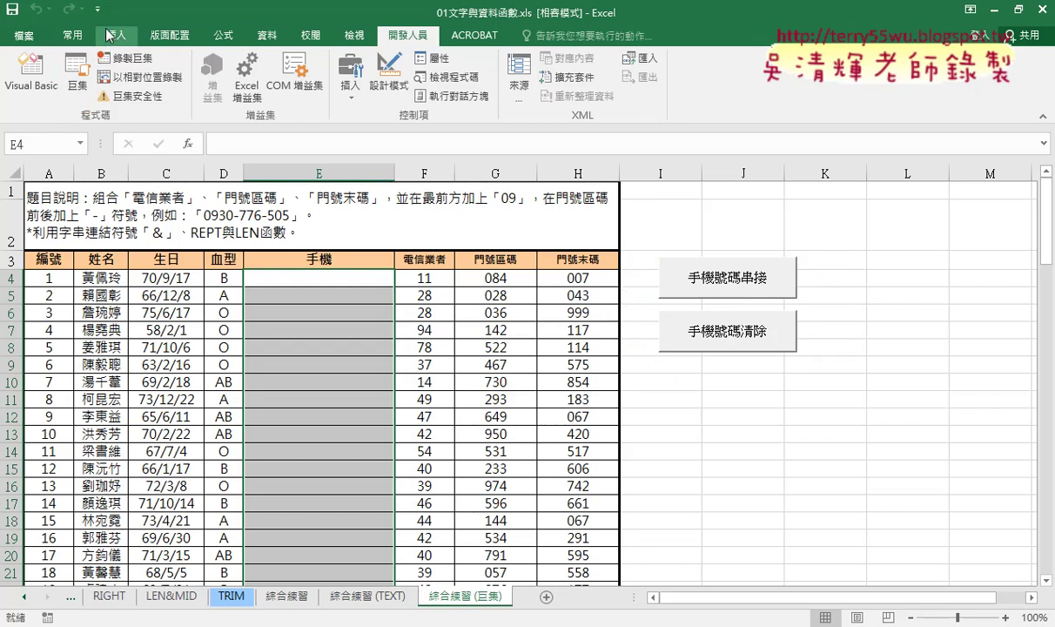
click(98, 12)
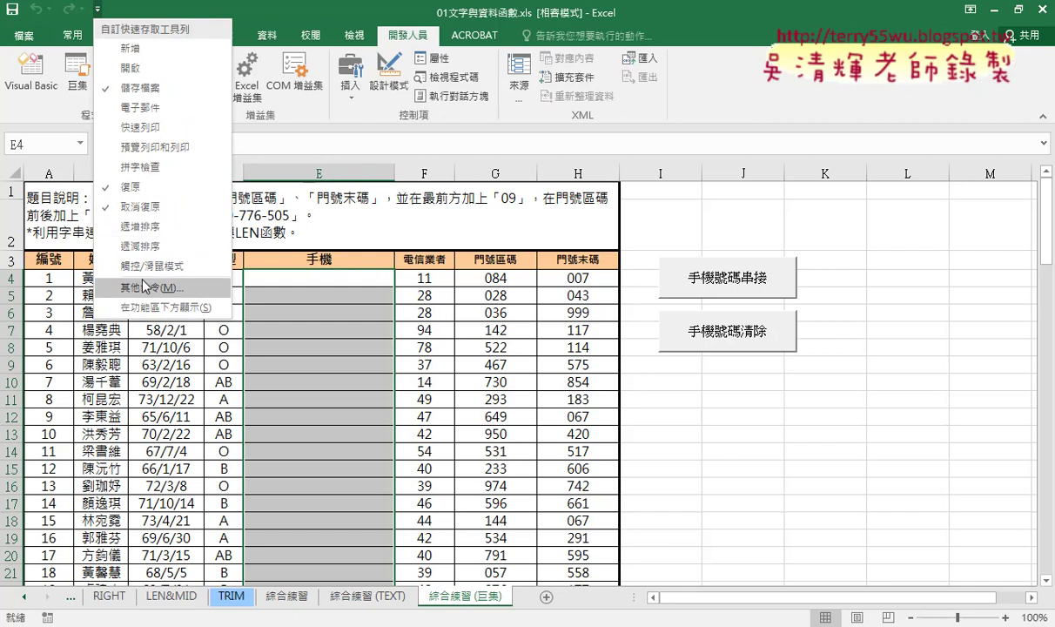